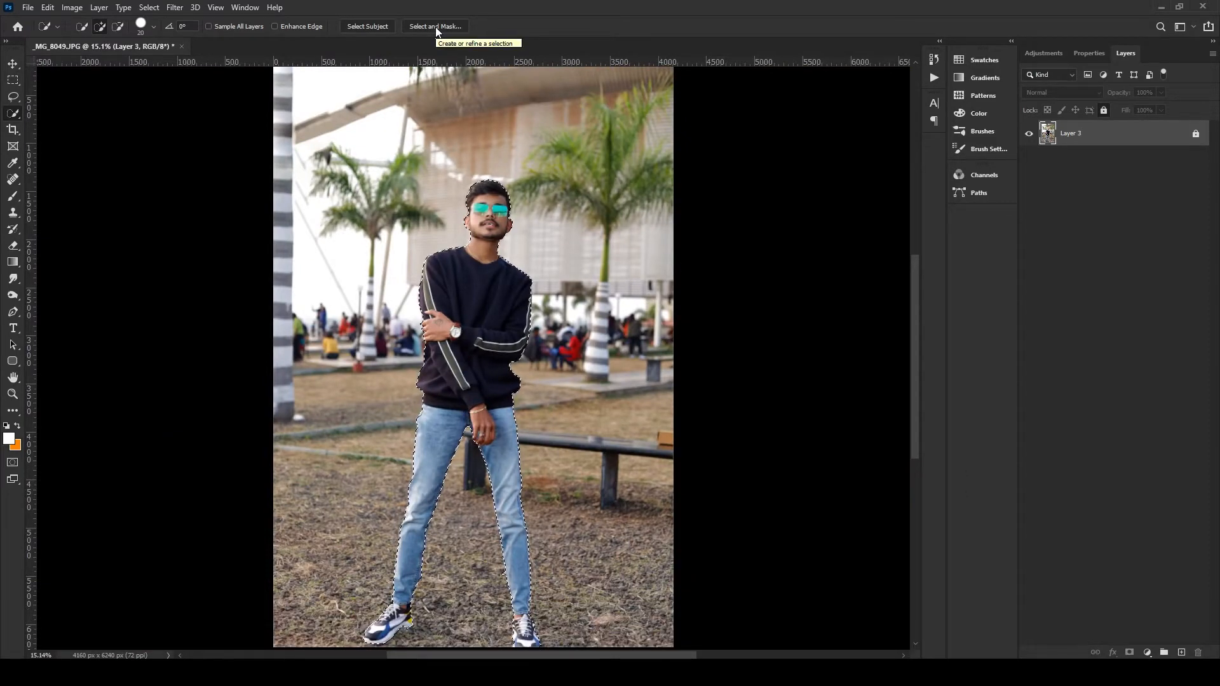
Open the subject selection in Select and Mask and set the overlay view opacity to 83%.
click(436, 27)
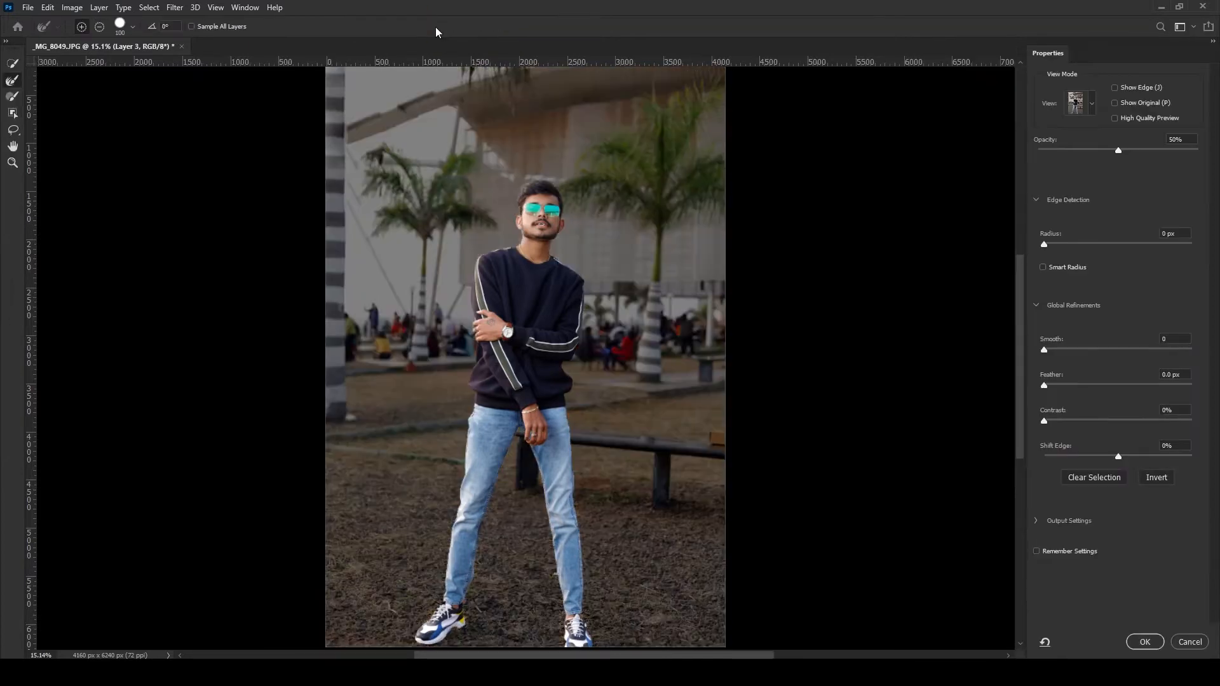
drag(1118, 150, 1170, 151)
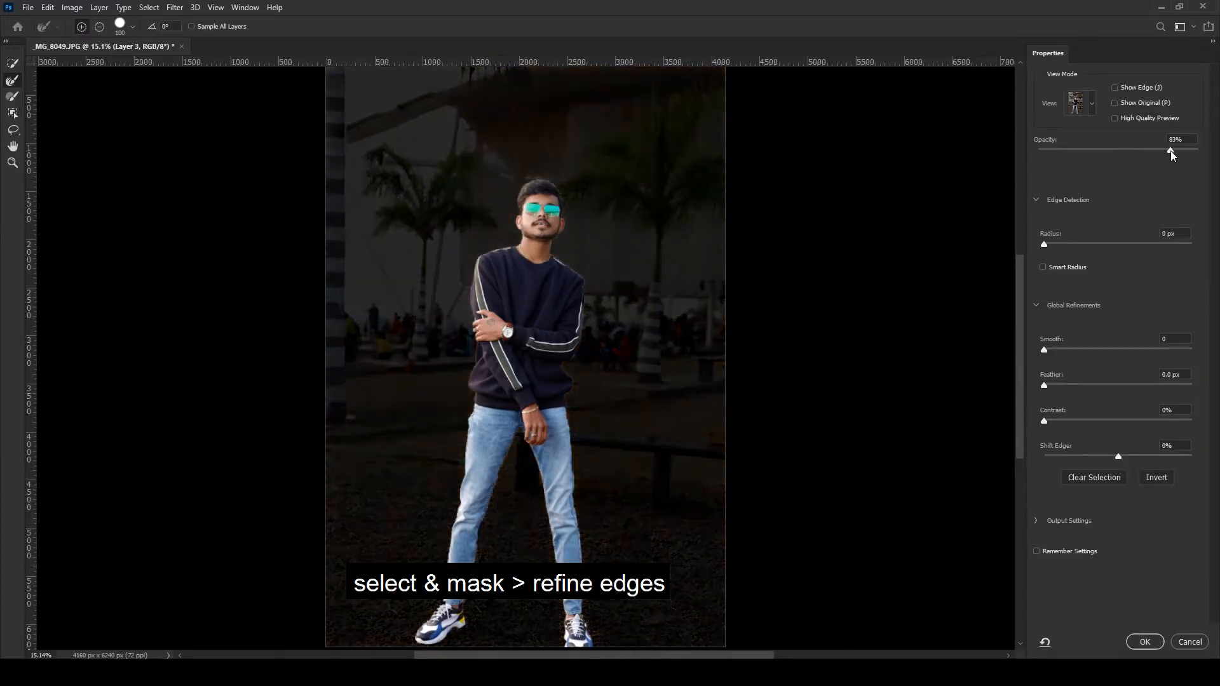
Try to refine the hair edge on the right side of the head with a reduced Refine Edge brush.
key(ctrl+=)
key(ctrl+=)
key(ctrl+=)
key(ctrl+=)
key(ctrl+=)
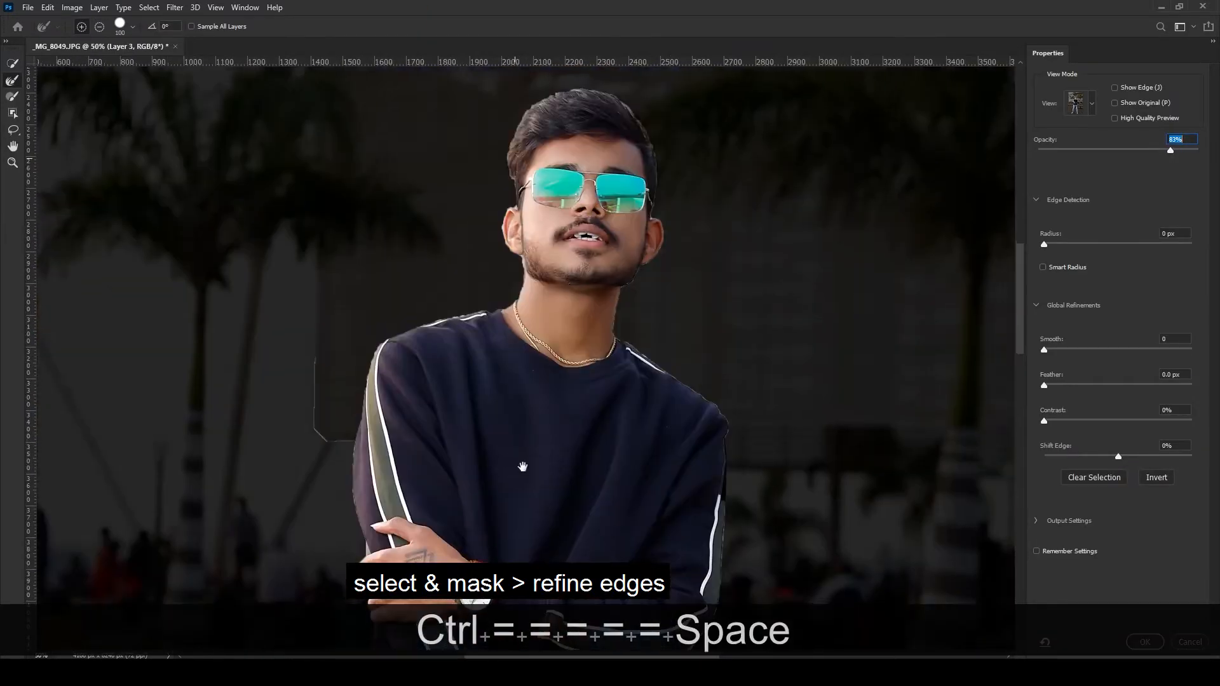
drag(654, 159, 653, 321)
key(ctrl+=)
key(ctrl+=)
key(ctrl+=)
drag(401, 438, 311, 479)
key(bracketleft)
key(bracketleft)
key(bracketleft)
key(bracketleft)
key(bracketleft)
key(bracketleft)
key(bracketleft)
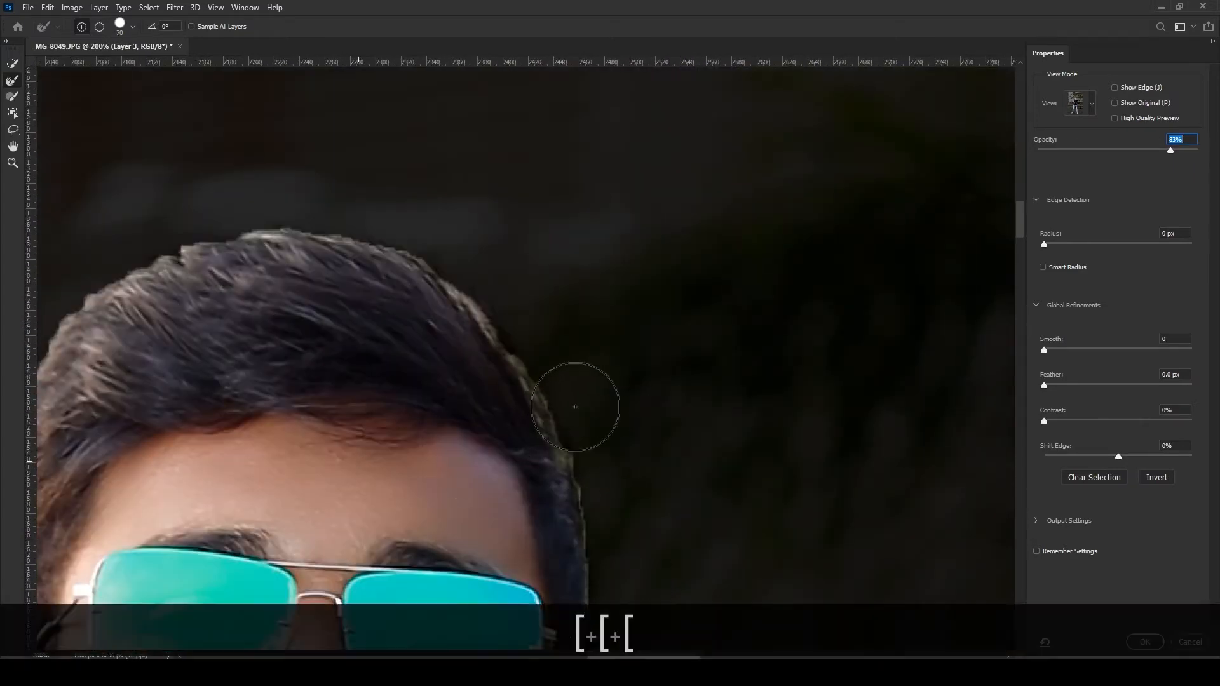
drag(559, 425, 588, 591)
key(ctrl+z)
key(ctrl+z)
key(ctrl+z)
key(ctrl+z)
key(ctrl+z)
key(ctrl+z)
key(ctrl+z)
key(ctrl+z)
key(ctrl+z)
key(ctrl+z)
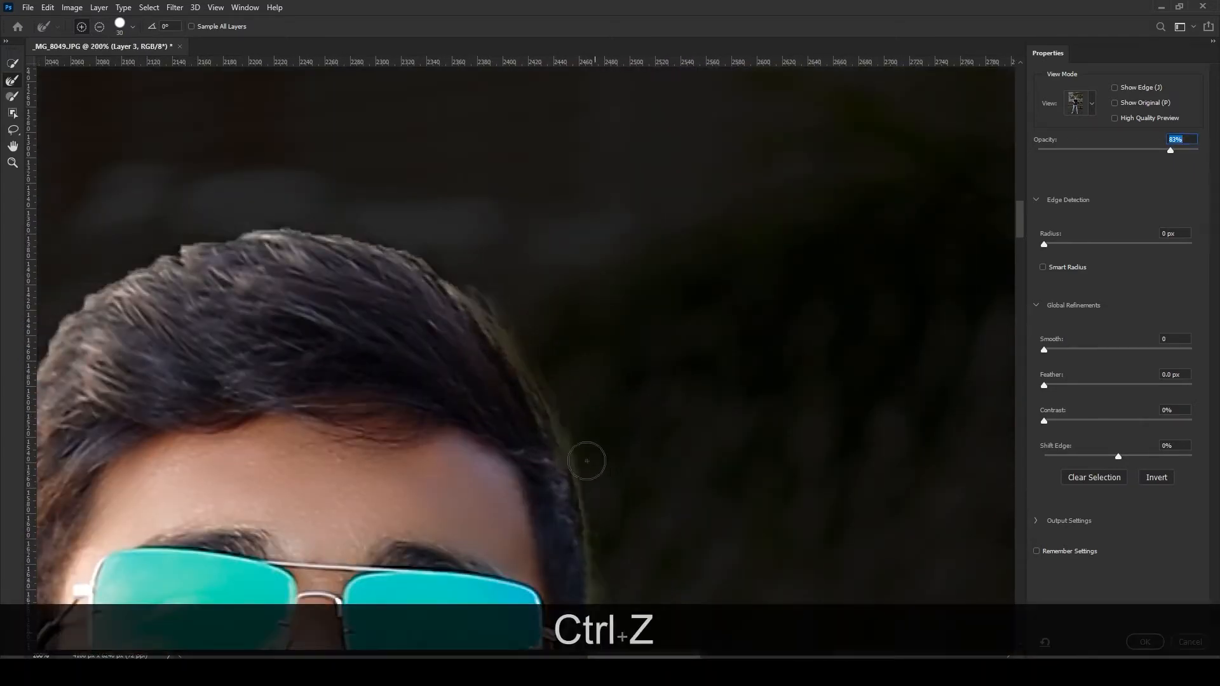
Reduce the Refine Edge brush further and refine the hair edge along the right side and top of the head.
key(bracketleft)
key(bracketleft)
key(bracketleft)
key(bracketleft)
key(bracketleft)
mouse_move(447, 281)
mouse_down()
mouse_move(470, 316)
mouse_move(414, 299)
mouse_up()
mouse_move(564, 463)
mouse_down()
mouse_move(595, 603)
mouse_move(592, 526)
mouse_up()
mouse_move(590, 508)
mouse_down()
mouse_move(573, 407)
mouse_move(462, 230)
mouse_move(266, 161)
mouse_up()
drag(260, 162, 597, 264)
key(ctrl+minus)
key(ctrl+minus)
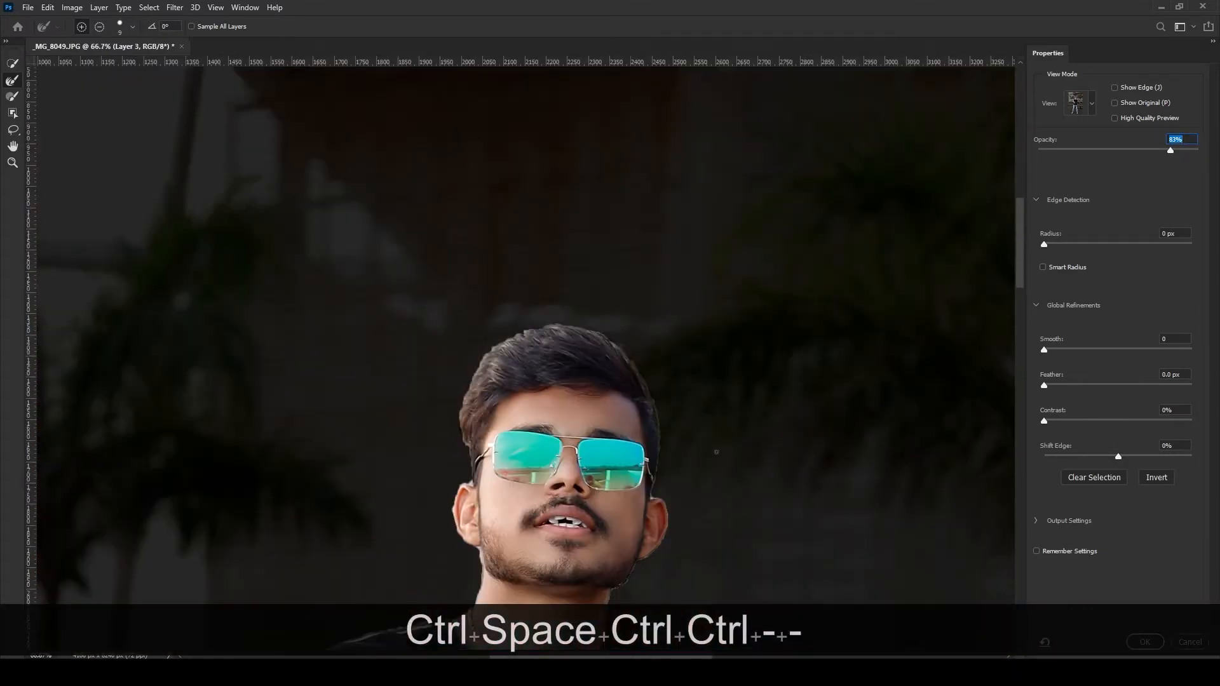
Refine the edge along the left side of the hair down to the ear.
key(ctrl+equal)
key(ctrl+equal)
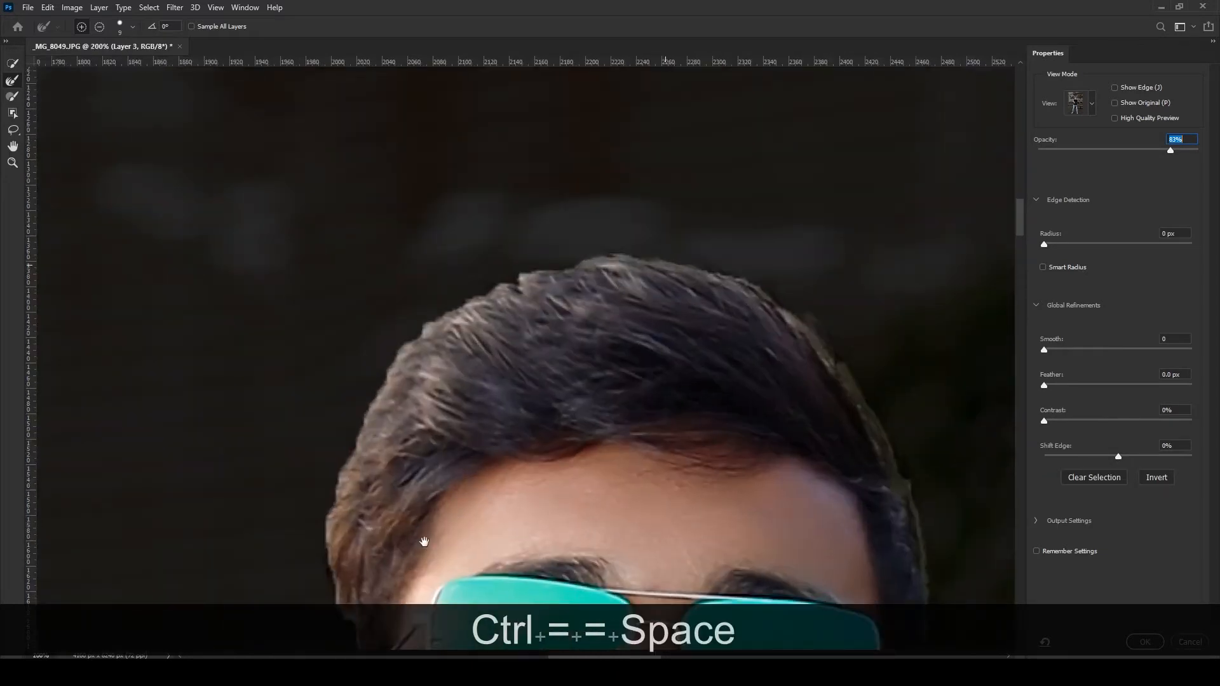
drag(435, 549, 434, 413)
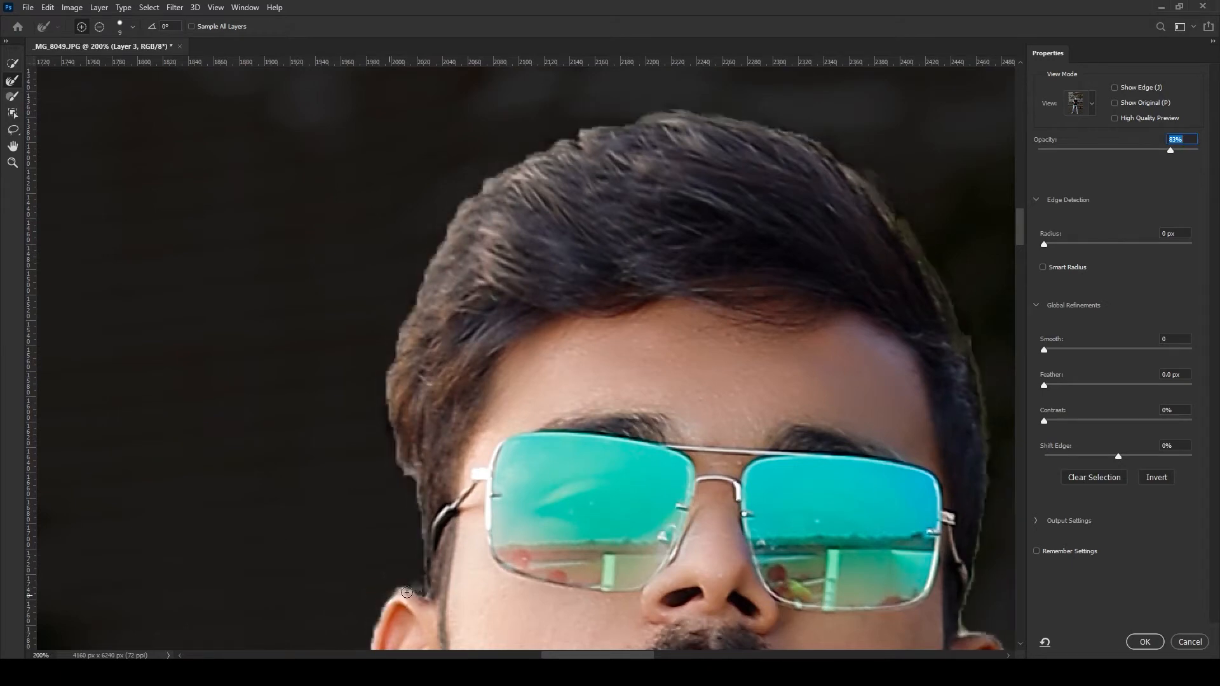
drag(416, 587, 371, 598)
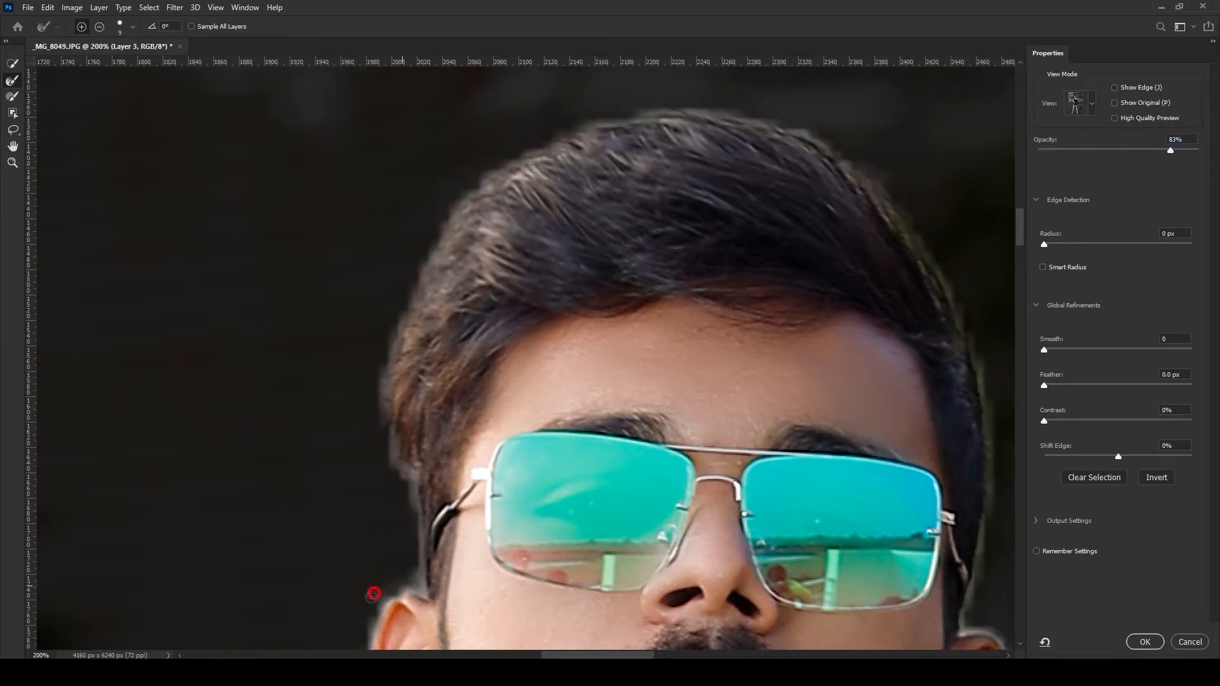
key(ctrl+minus)
key(ctrl+minus)
key(ctrl+minus)
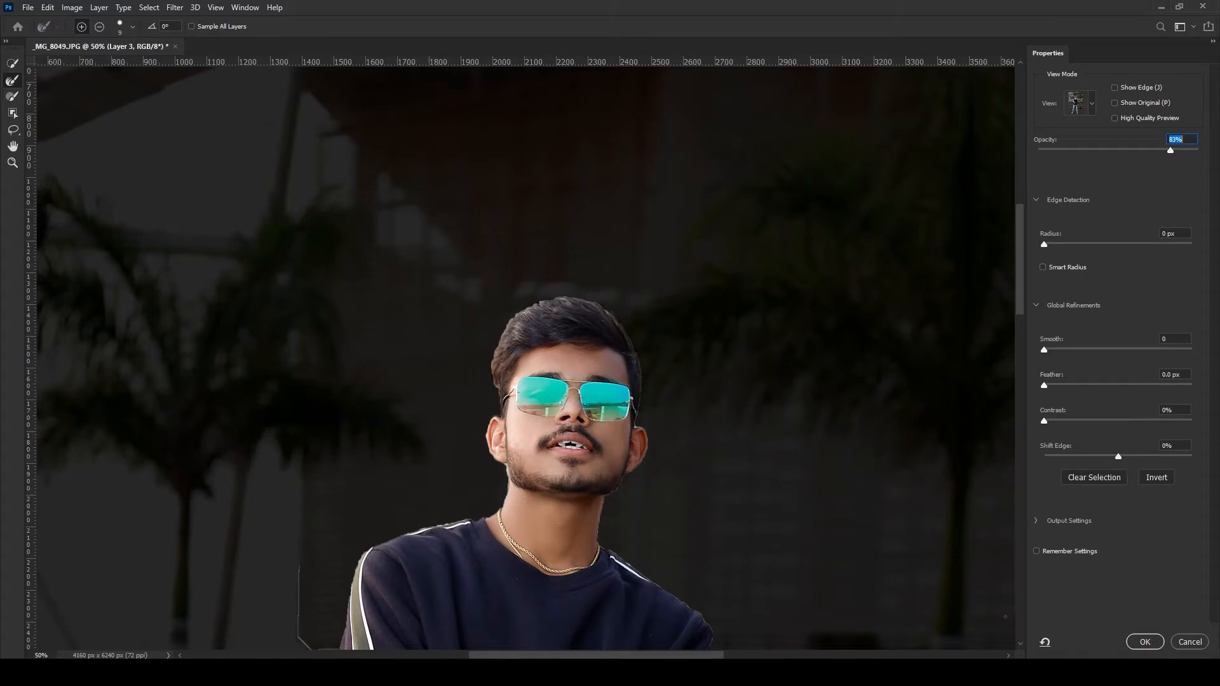
Output the refined selection to a New Layer with Layer Mask.
click(1037, 522)
scroll(1143, 572, down, 1)
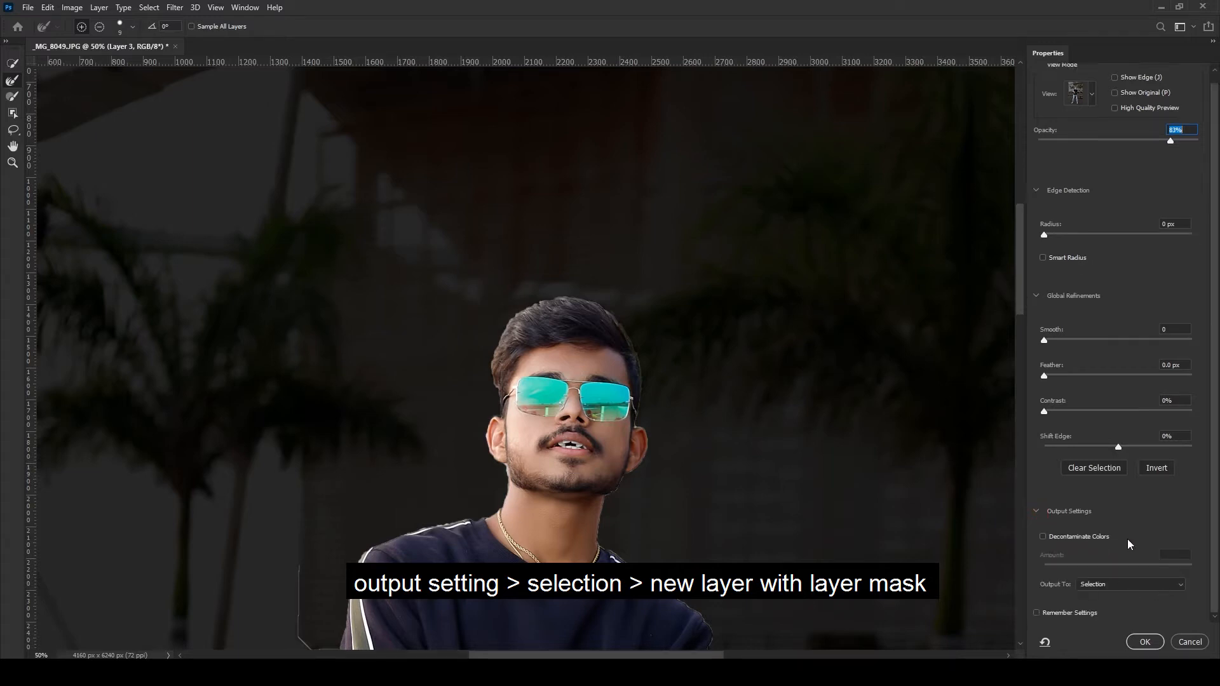
click(1137, 586)
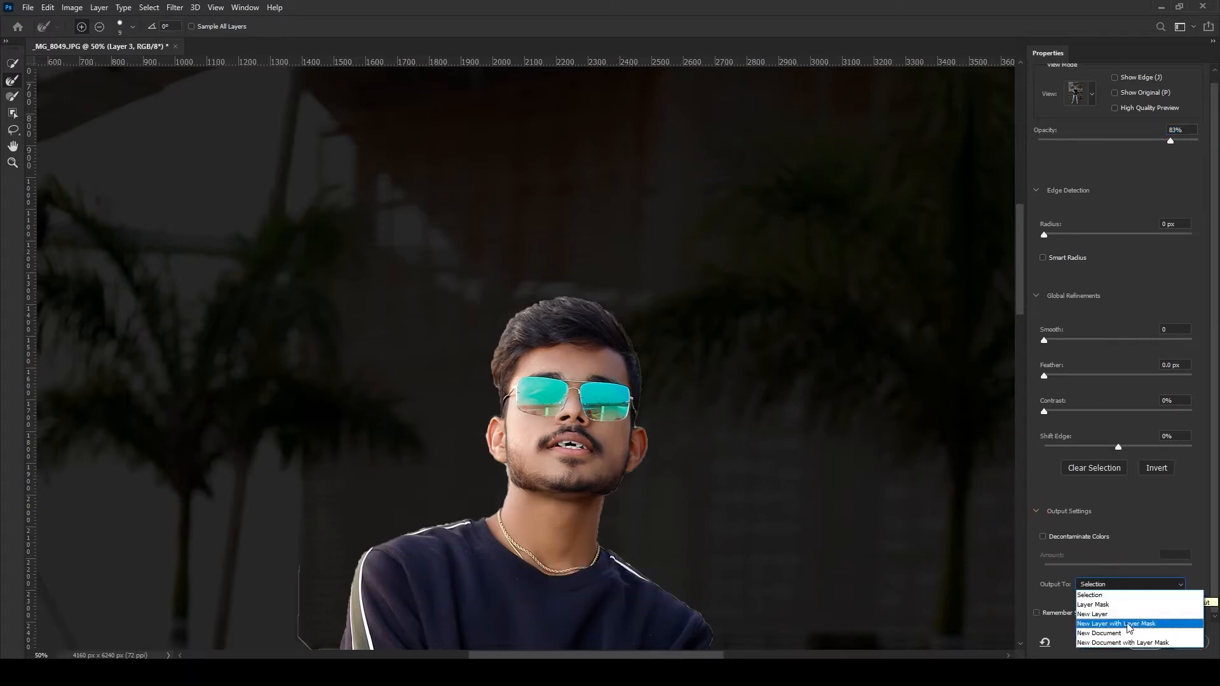
click(1140, 624)
click(1152, 640)
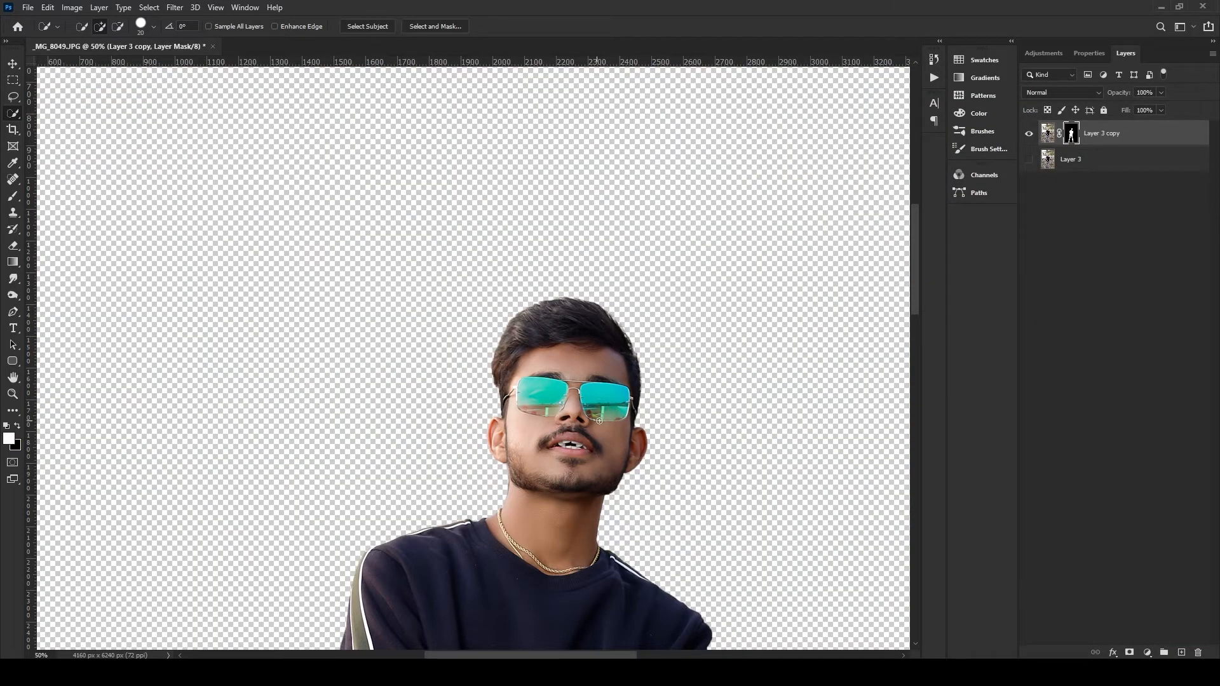
Compare the cutout with the original photo by showing and hiding Layer 3.
key(ctrl+minus)
key(ctrl+minus)
key(ctrl+minus)
key(ctrl+minus)
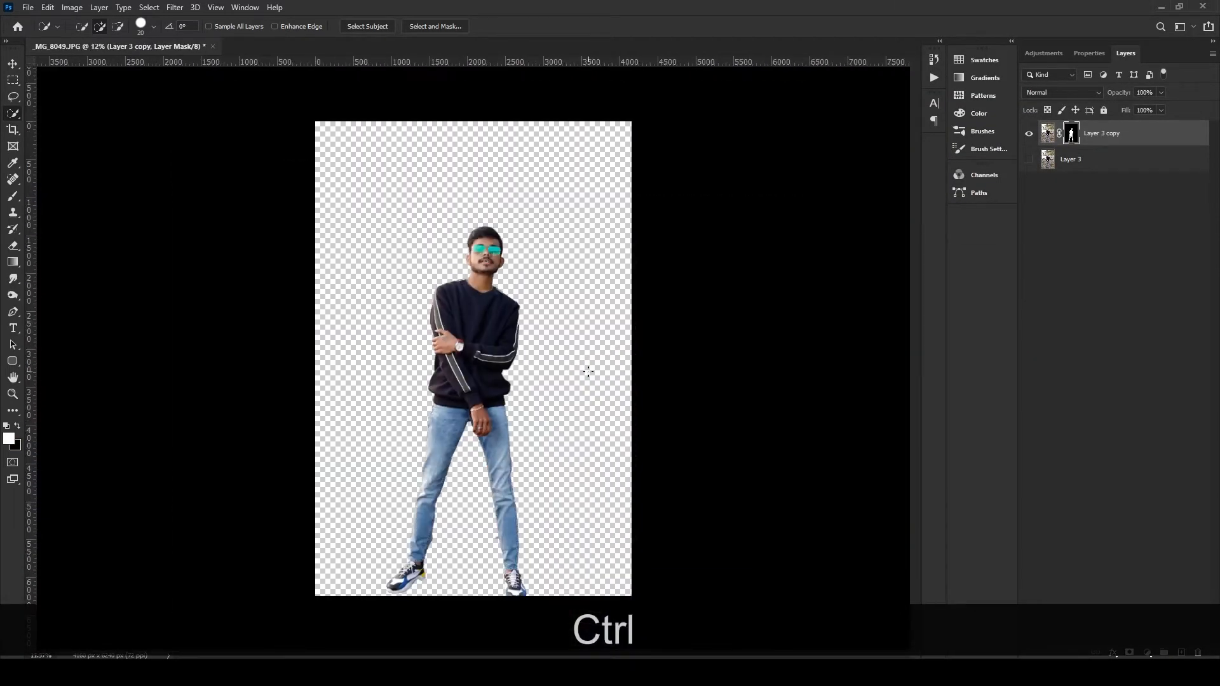
click(1029, 159)
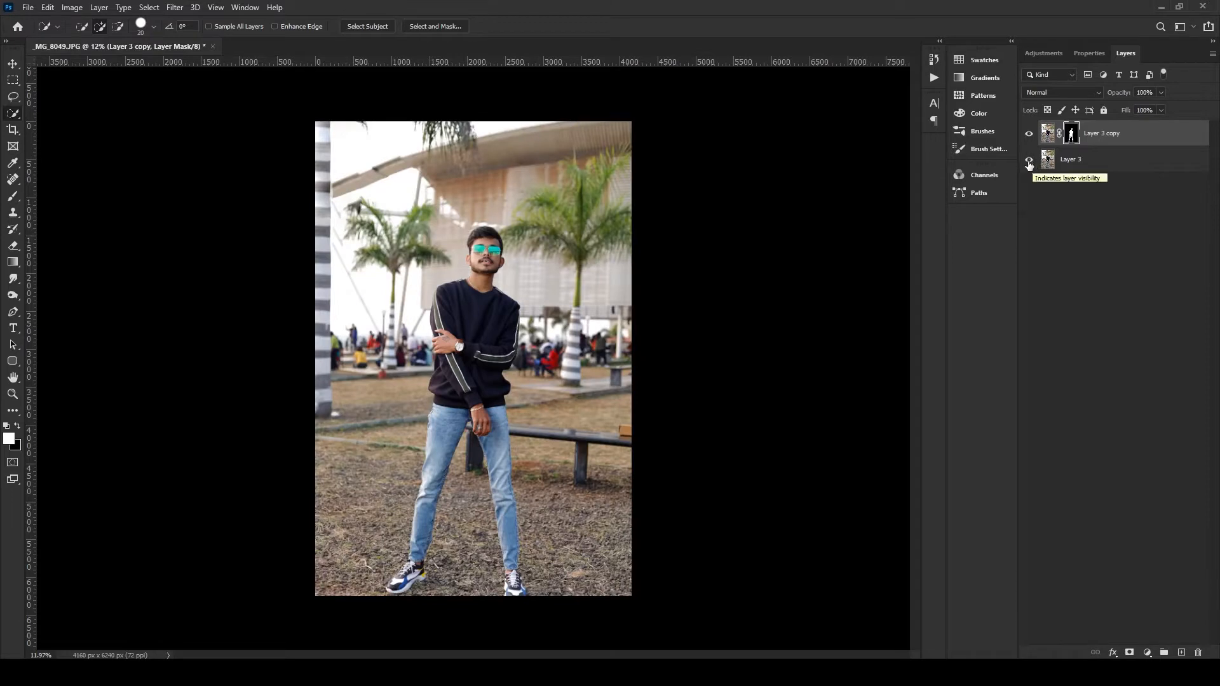
click(1030, 161)
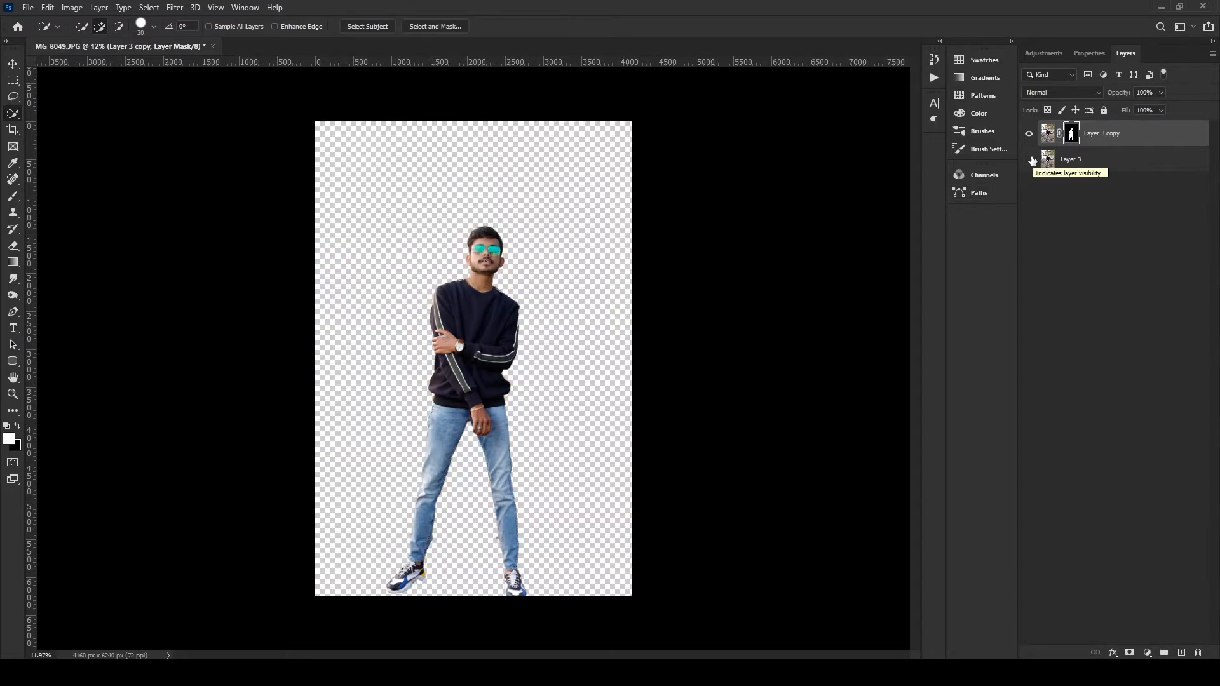
Display the Layer 3 copy mask on its own and set the Brush tool's mode to Soft Light.
alt+click(1072, 134)
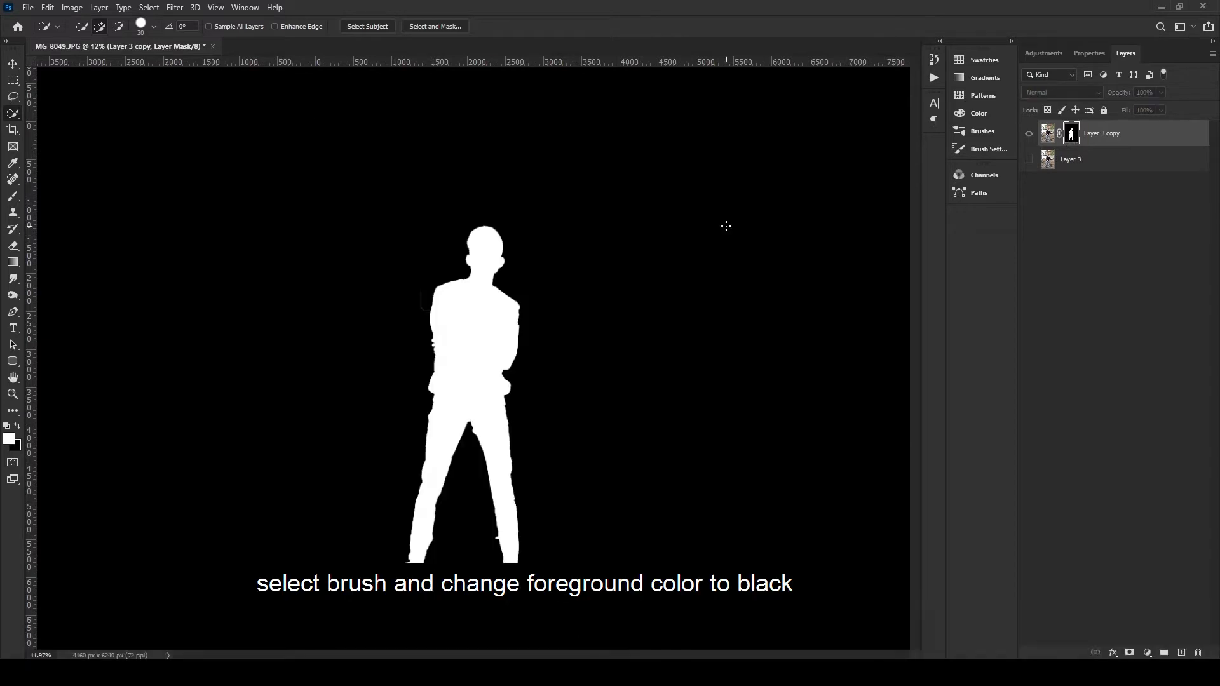
scroll(428, 307, up, 10)
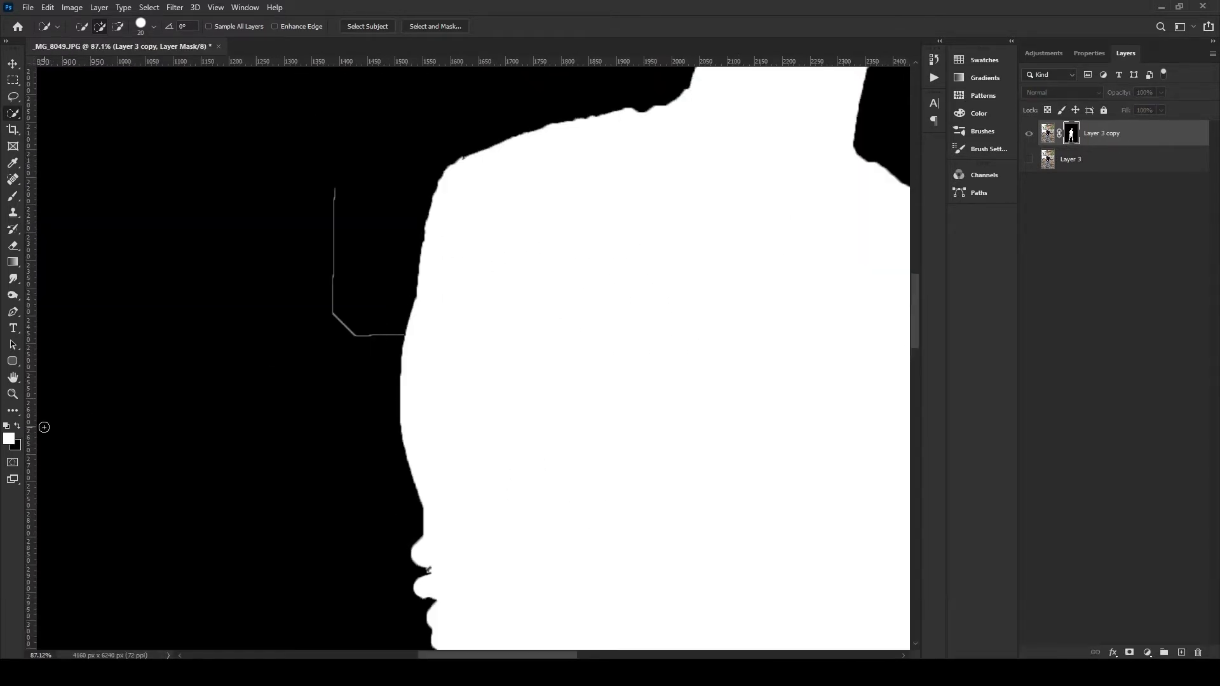
click(12, 196)
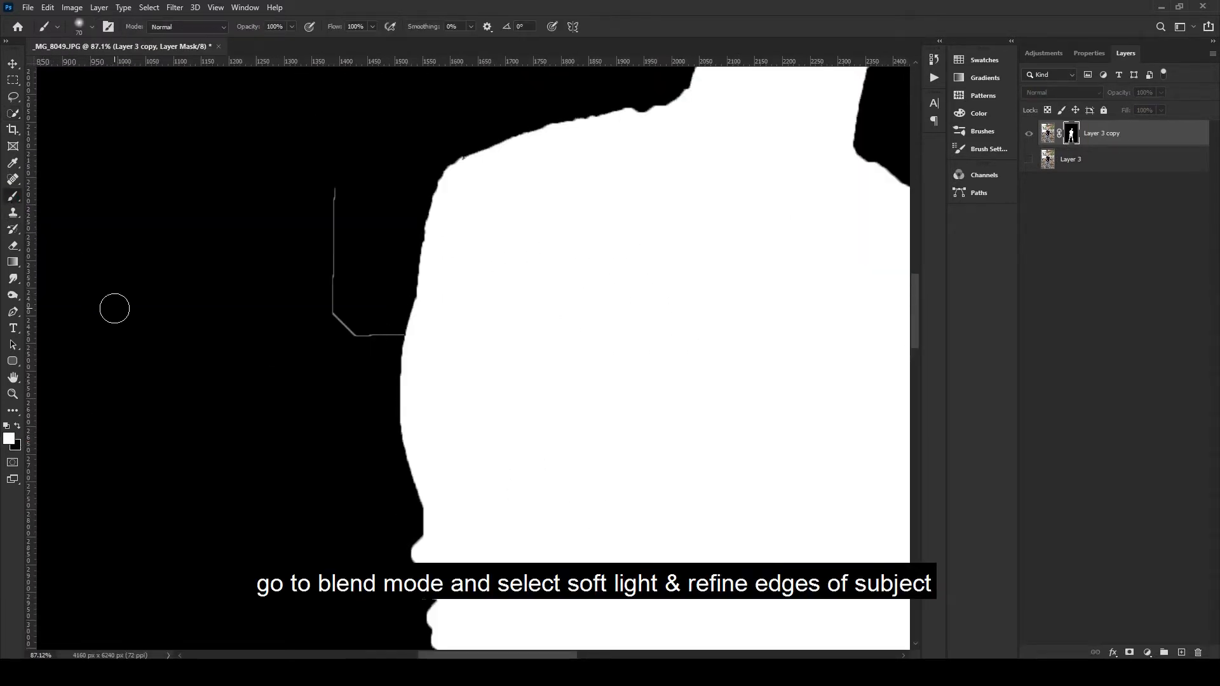
click(186, 27)
click(169, 210)
Try to clean up the mask edge around the head with the Soft Light brush.
drag(646, 135, 558, 433)
mouse_move(808, 299)
mouse_down()
mouse_move(757, 227)
mouse_move(632, 190)
mouse_up()
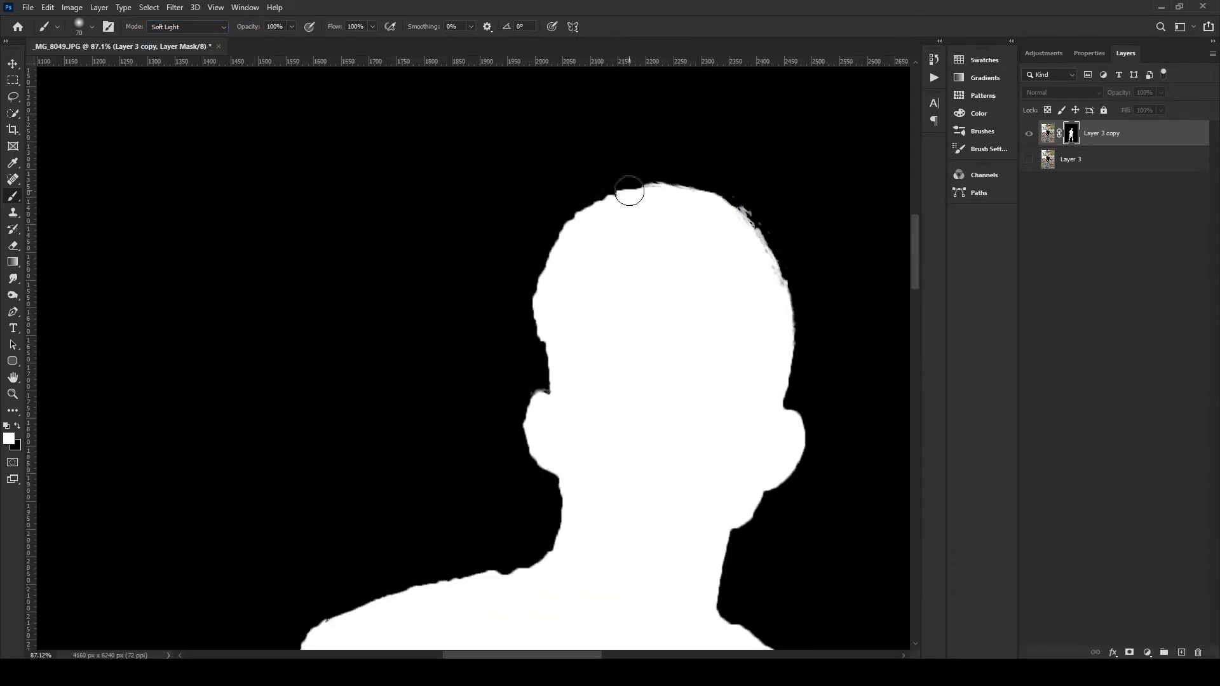
key(ctrl+z)
key(ctrl+z)
key(ctrl+z)
key(ctrl+z)
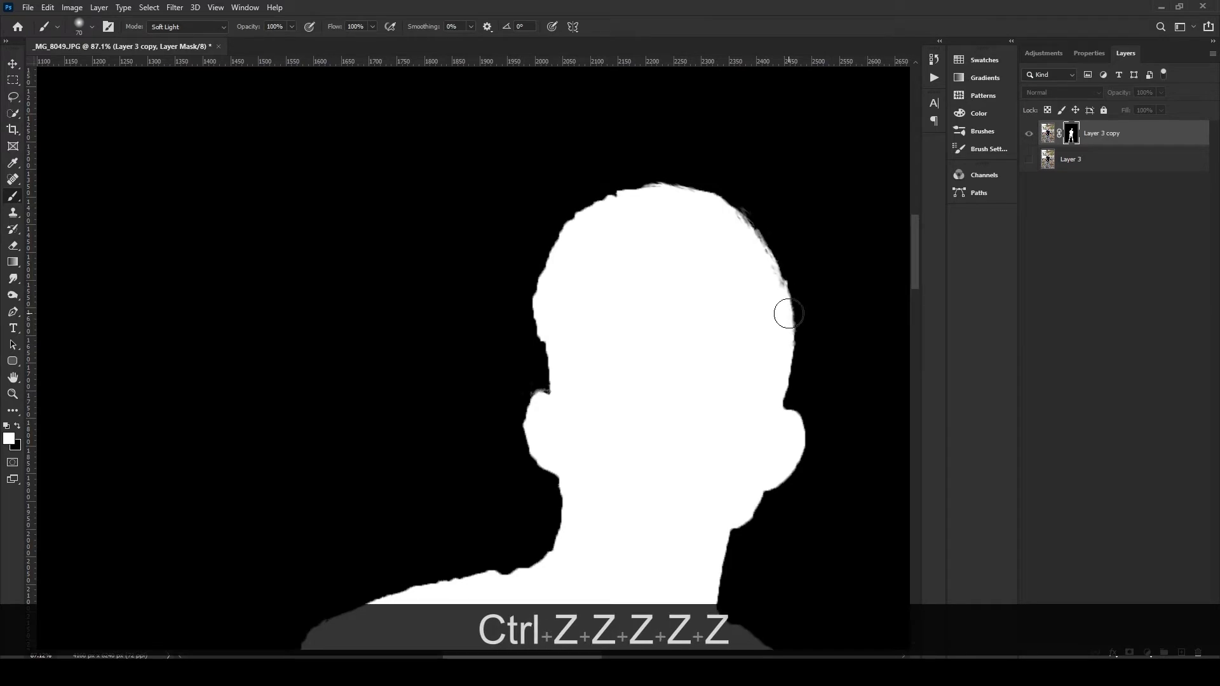
Shrink the brush and paint along the right side and top of the head in the mask to refine its edge.
key(bracketleft)
key(bracketleft)
key(bracketleft)
key(bracketleft)
mouse_move(790, 340)
mouse_down()
mouse_move(749, 225)
mouse_move(649, 189)
mouse_up()
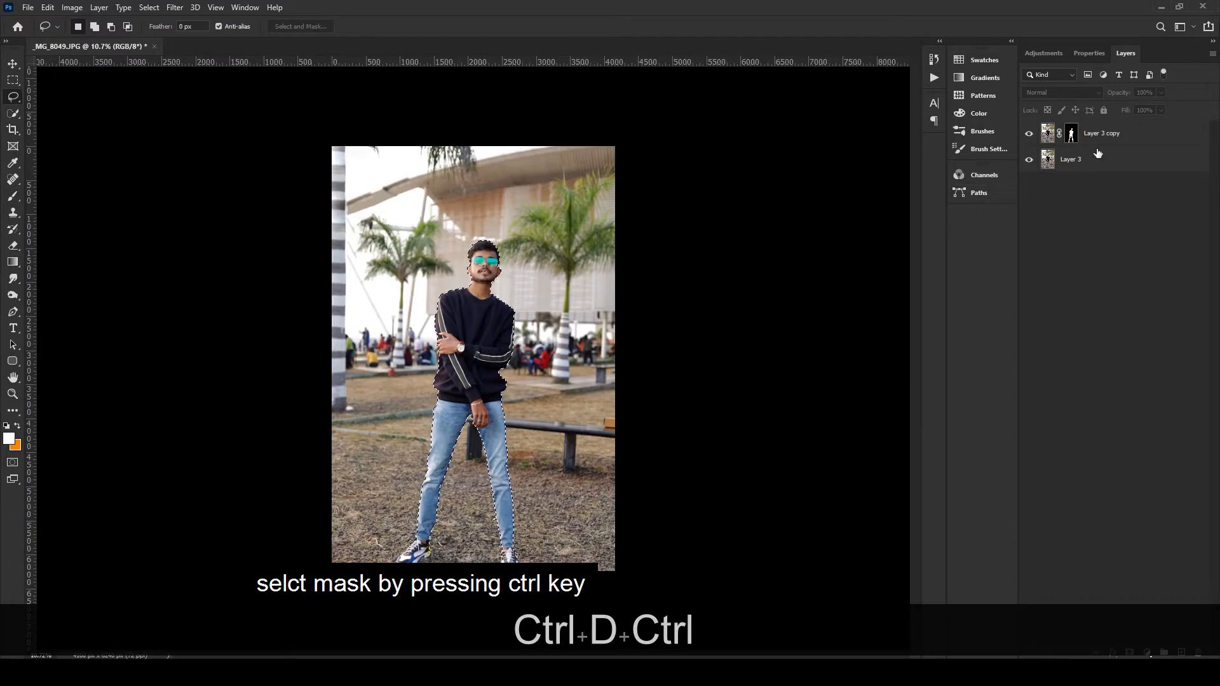
Activate Layer 3 and expand the subject selection by 5 pixels.
click(1073, 160)
click(148, 7)
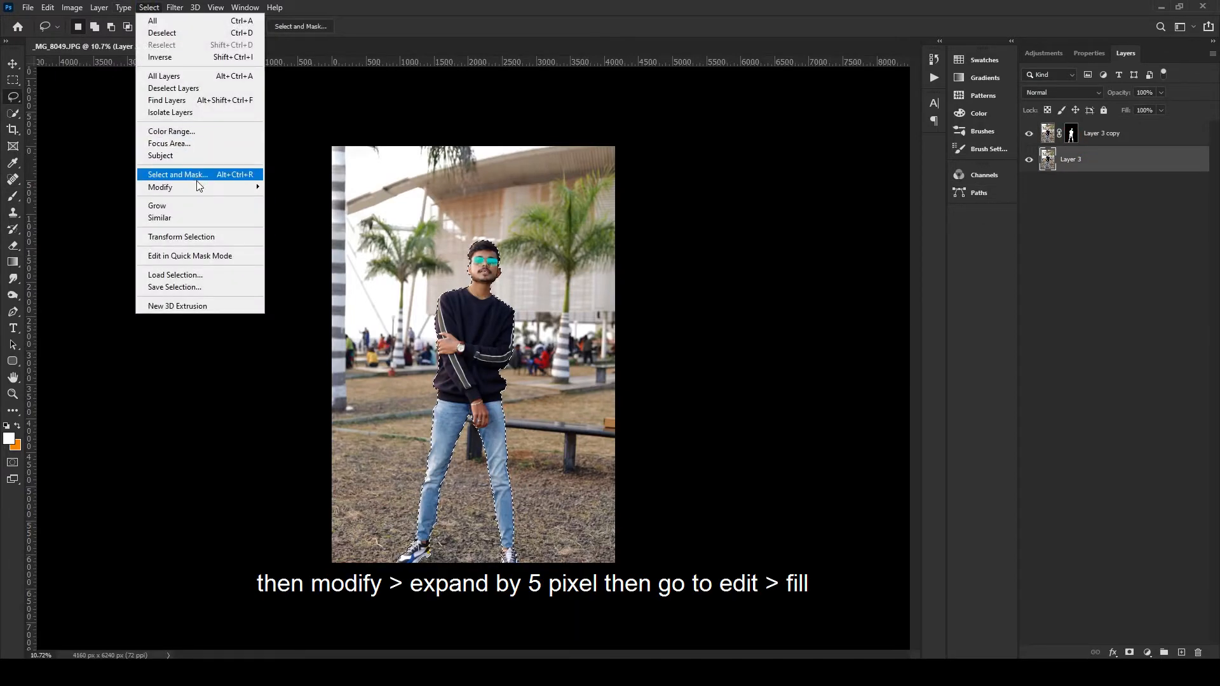
mouse_move(199, 191)
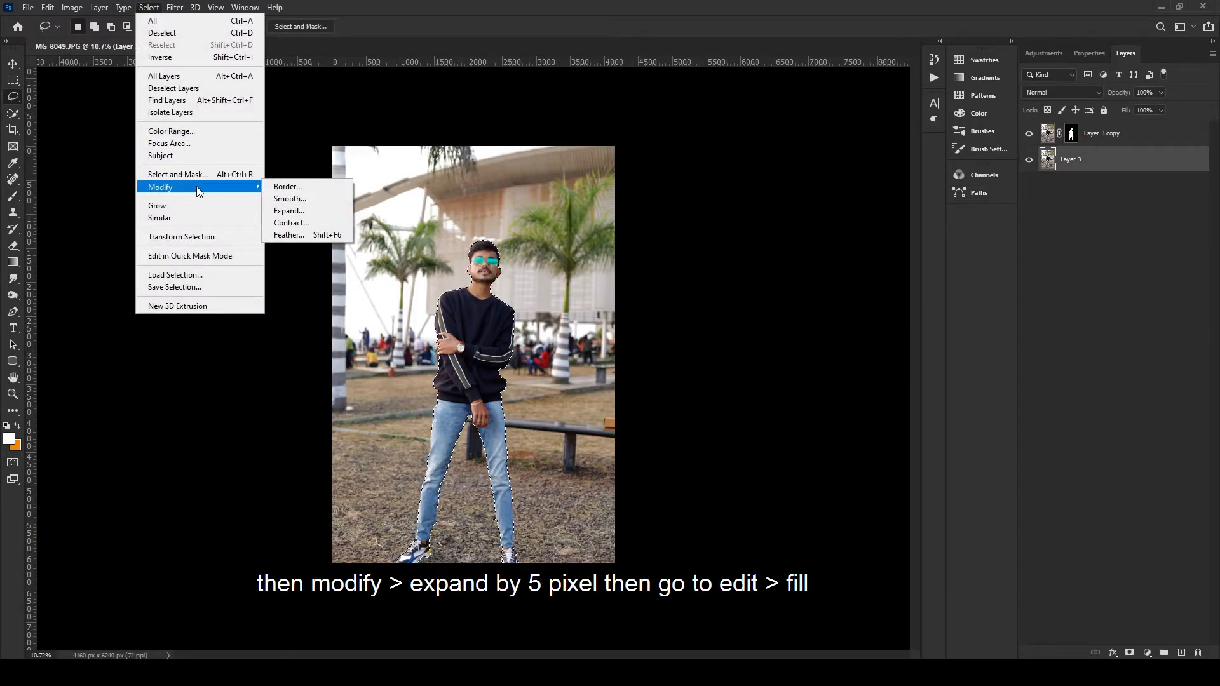
click(289, 211)
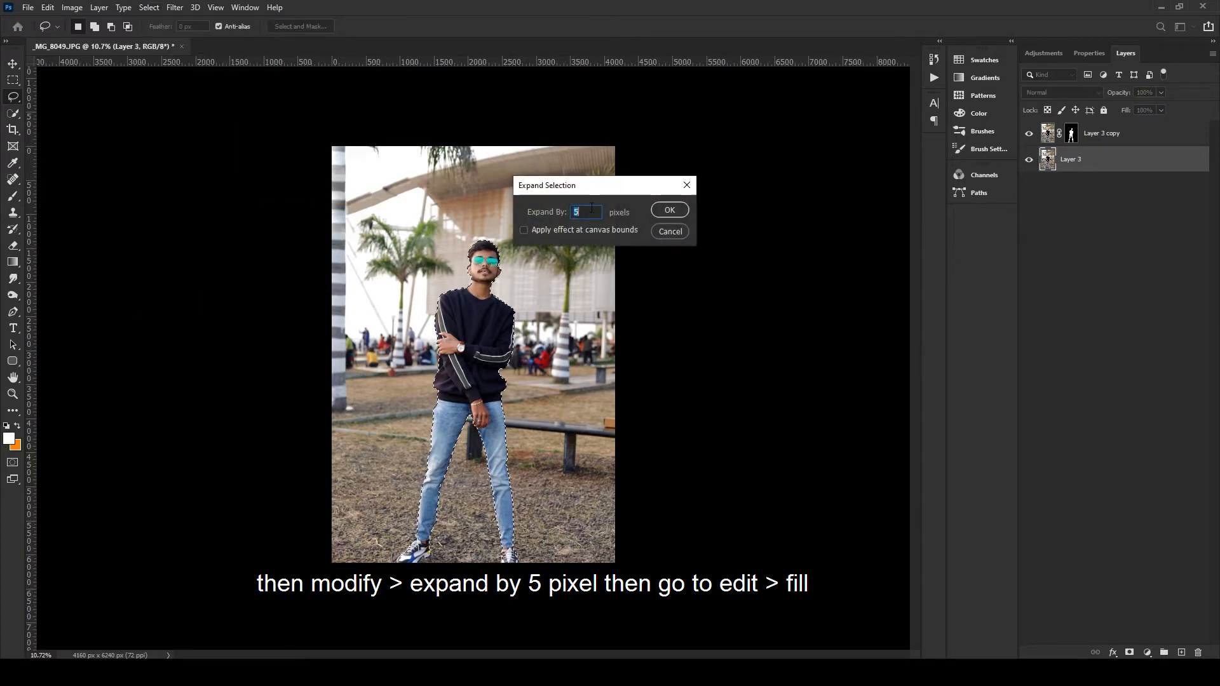
text(5)
key(Return)
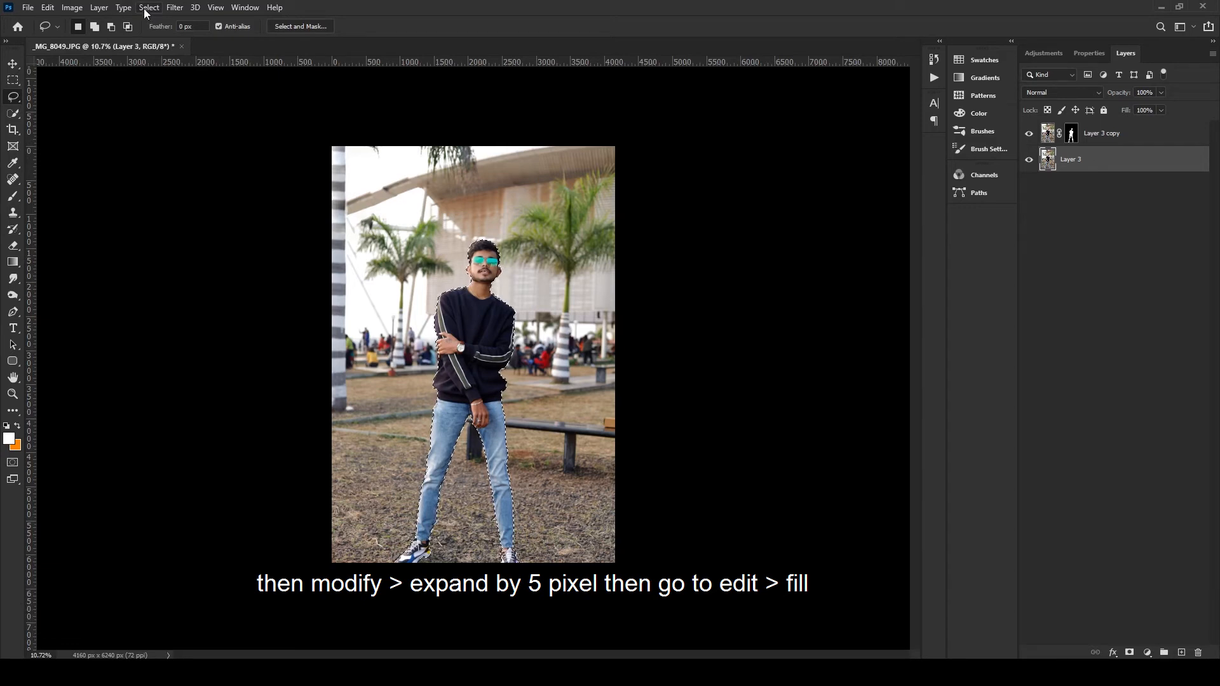
Fill the expanded selection on Layer 3 with Content-Aware contents, Normal mode and 100% opacity.
click(48, 8)
click(107, 210)
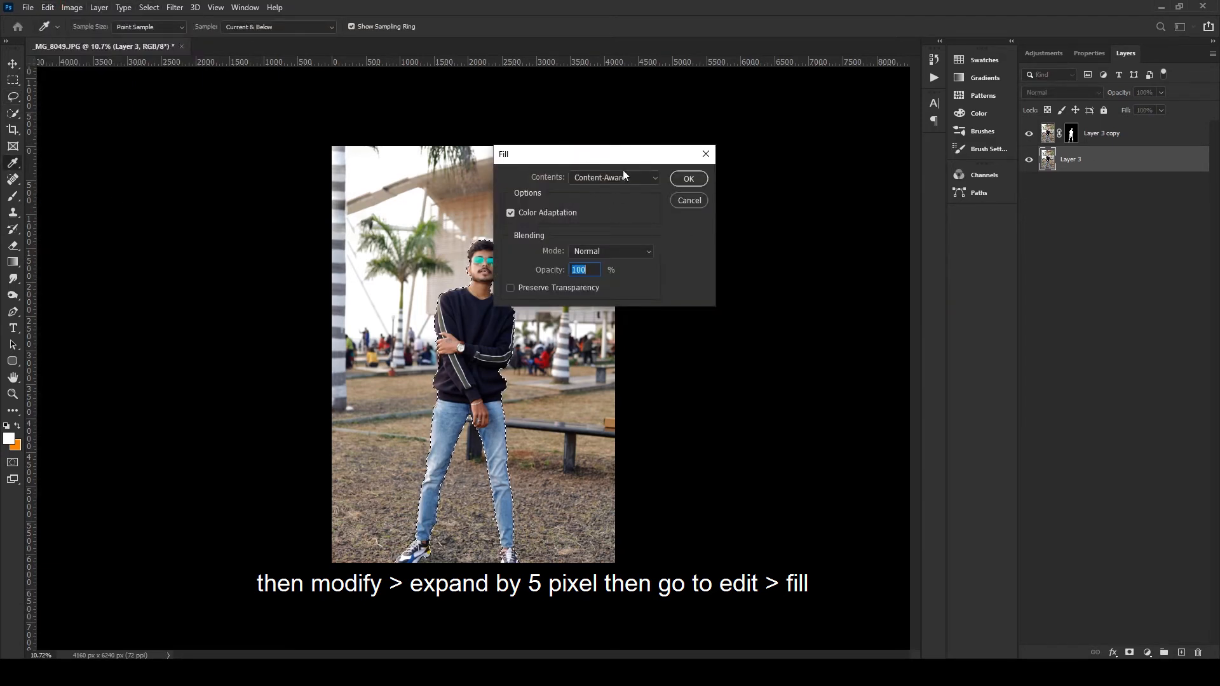
click(697, 180)
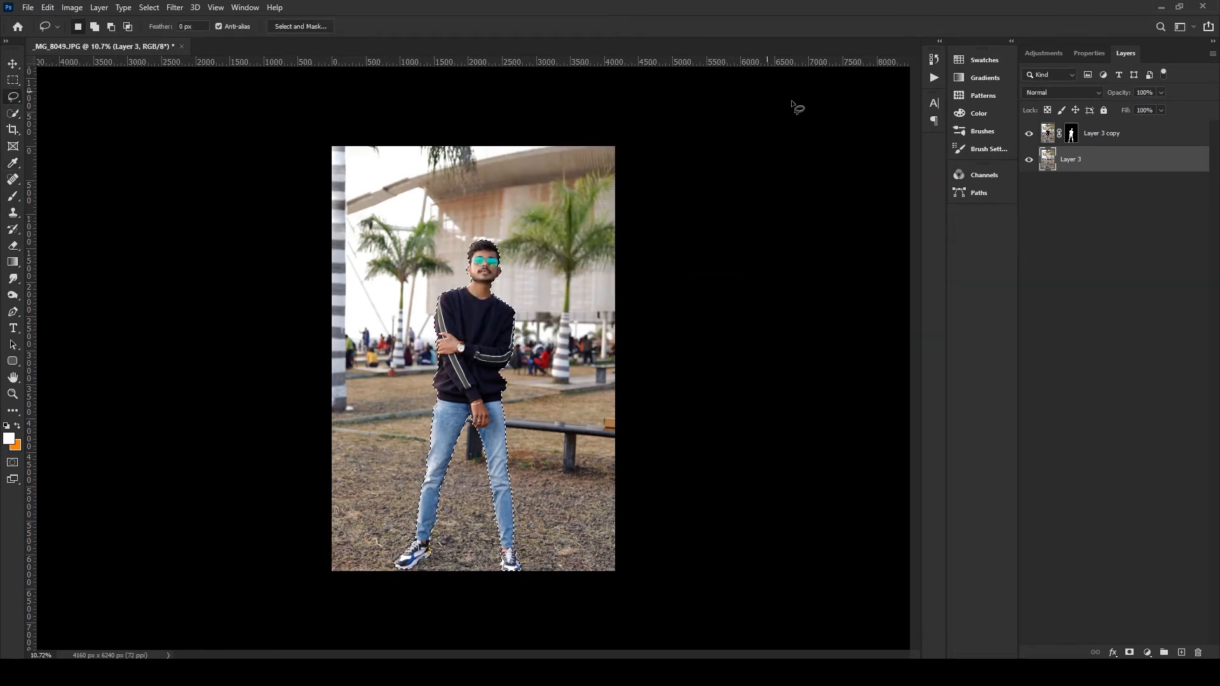
Check the filled background by hiding and showing Layer 3 copy, and clear the selection.
click(1028, 134)
ctrl+click(1030, 135)
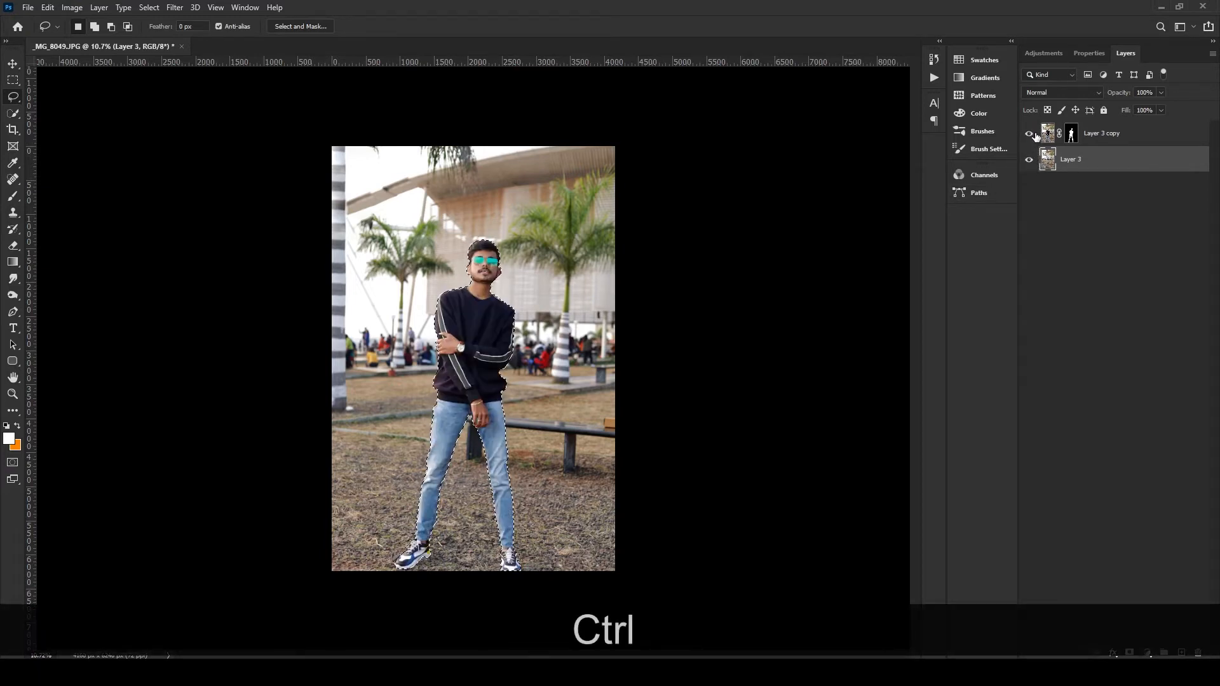
key(ctrl+d)
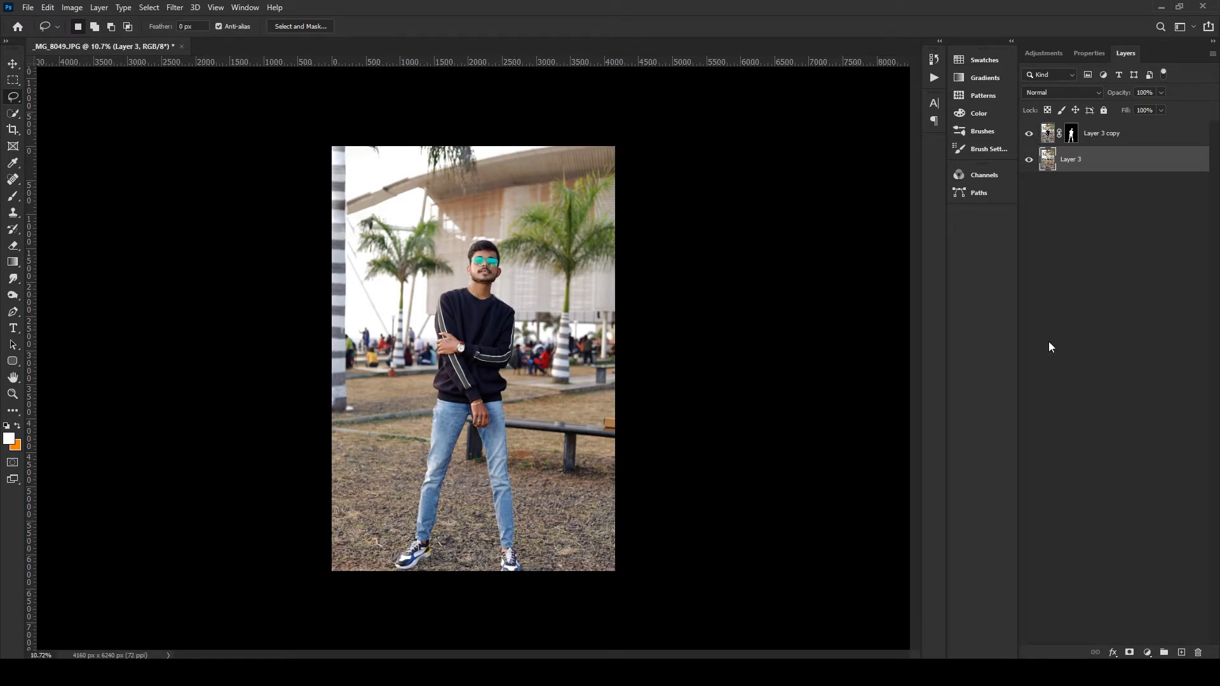
Add a Tilt-Shift blur to Layer 3 and move its focus centre down between the subject's legs.
click(174, 7)
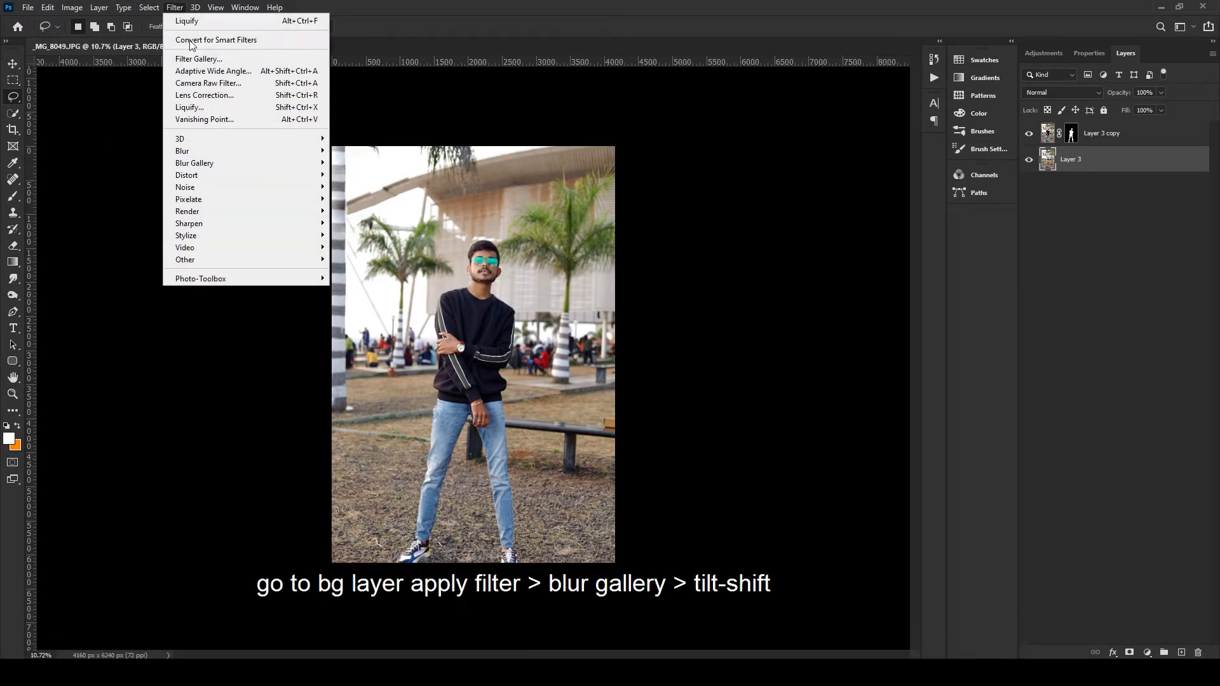
mouse_move(229, 162)
click(348, 194)
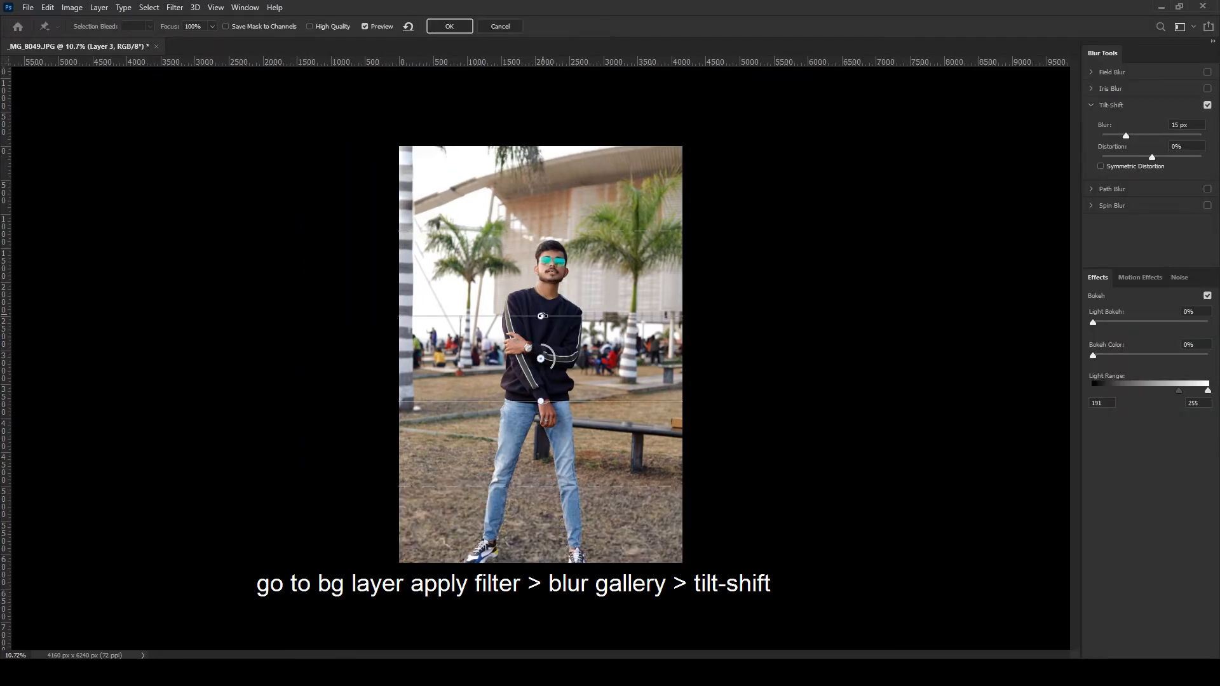
drag(547, 370, 545, 478)
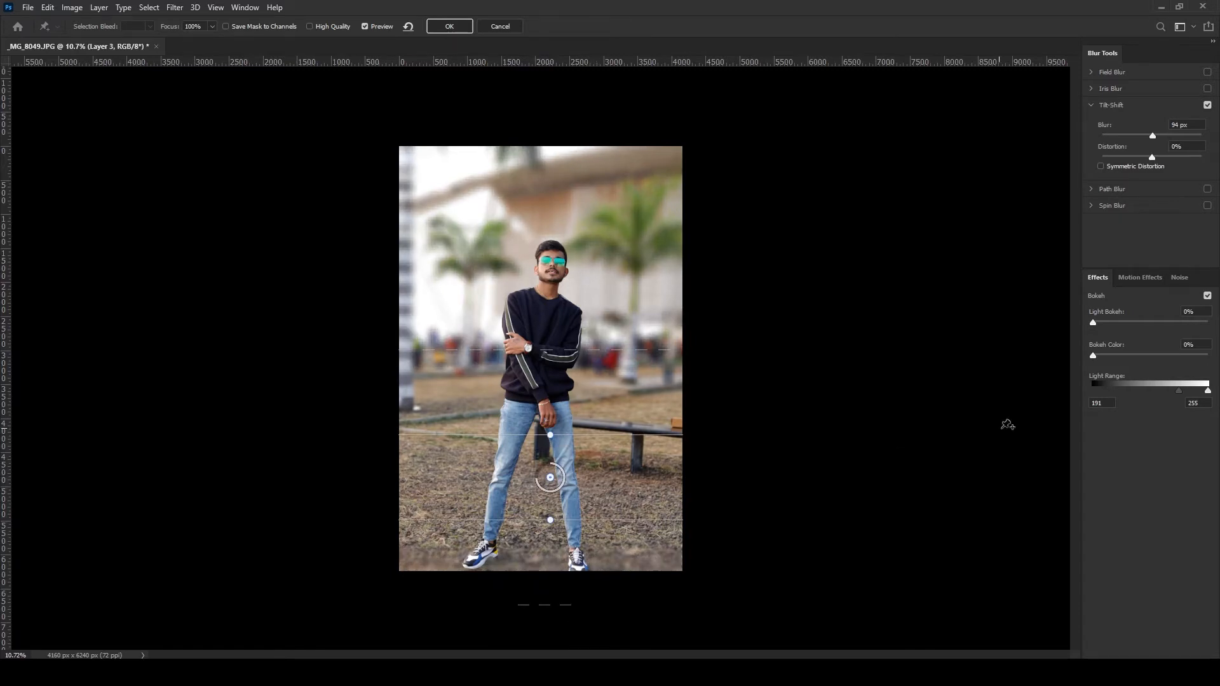
Set the Tilt-Shift blur to 39 px, undo the accidental rotation, and shift the focus centre slightly up and right.
drag(1155, 135, 1141, 135)
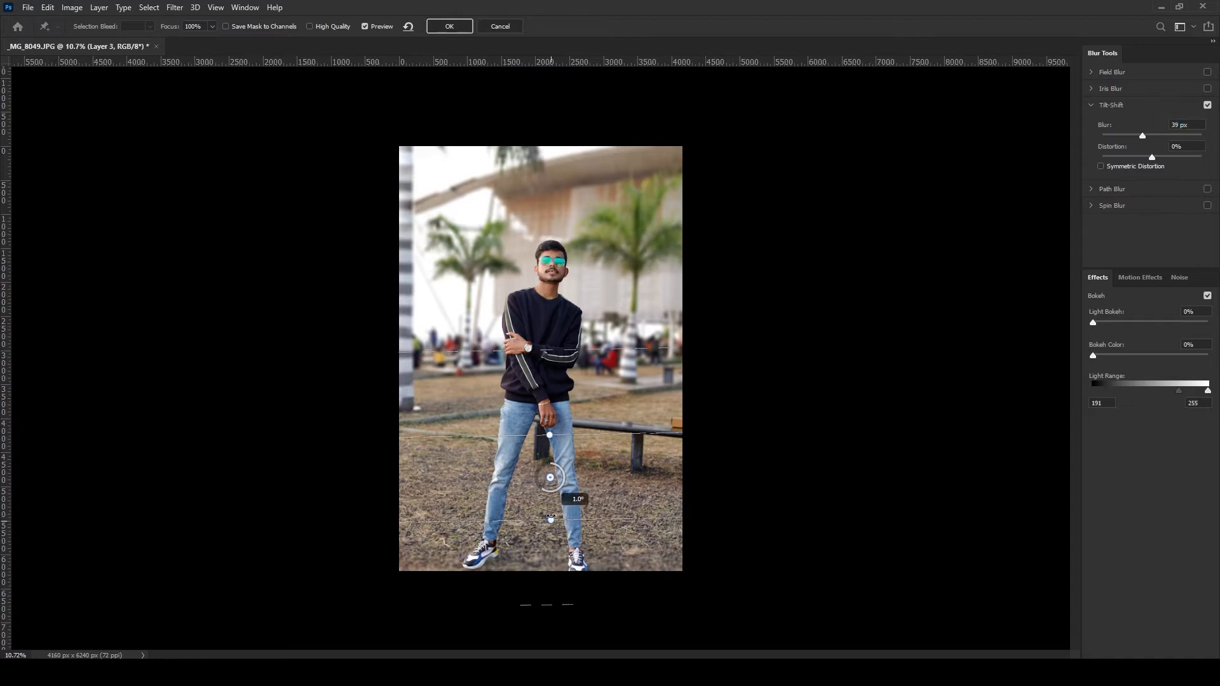
key(ctrl+z)
mouse_move(550, 477)
mouse_down()
mouse_move(551, 502)
mouse_move(556, 467)
mouse_move(568, 467)
mouse_up()
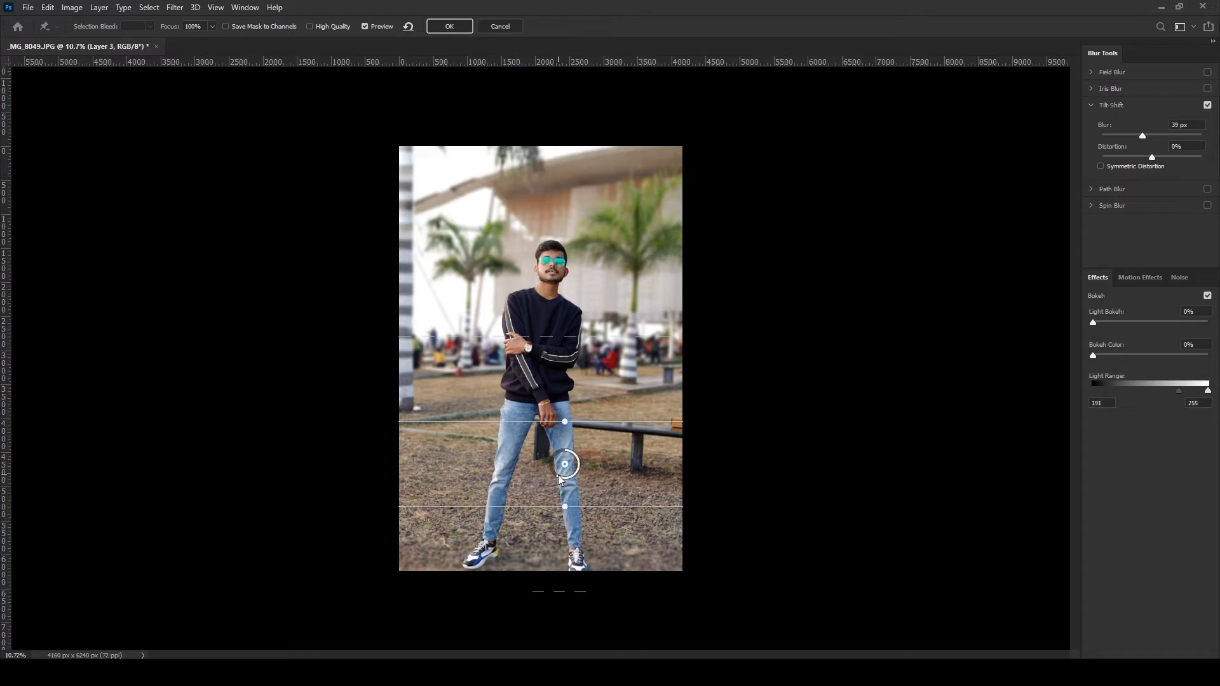
Move the Tilt-Shift focus centre down between the man's legs, set the blur to 50 px, and apply it to Layer 3.
drag(558, 480, 552, 480)
drag(565, 464, 537, 484)
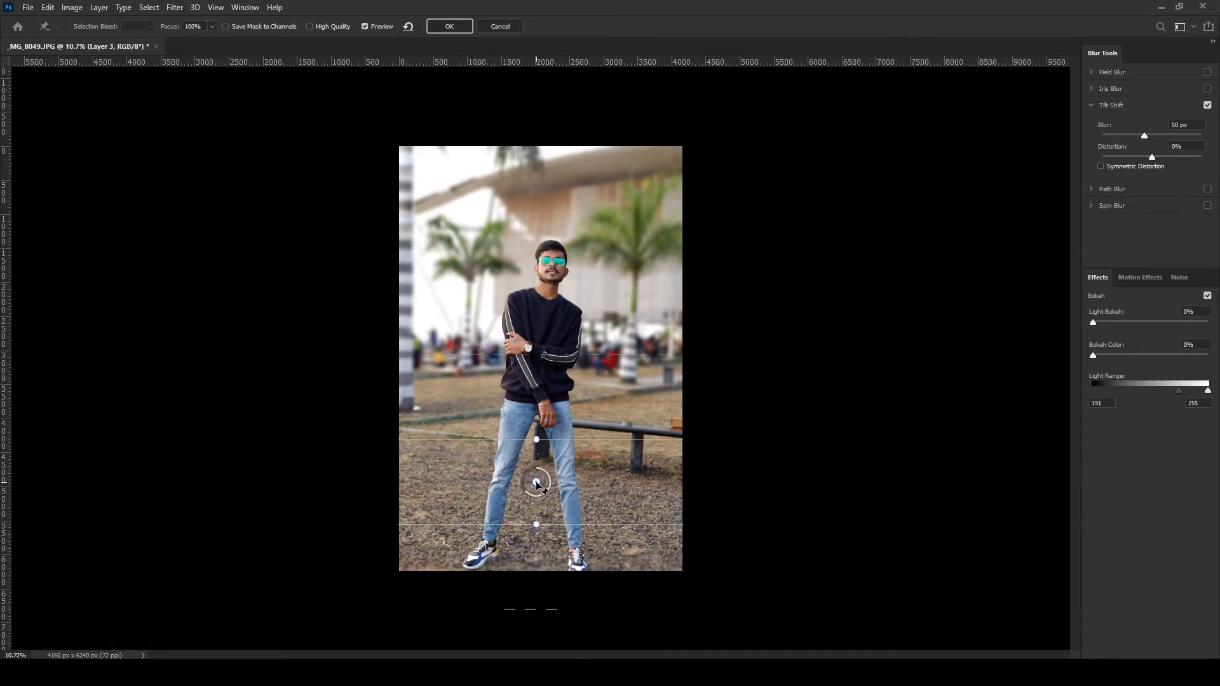
key(Return)
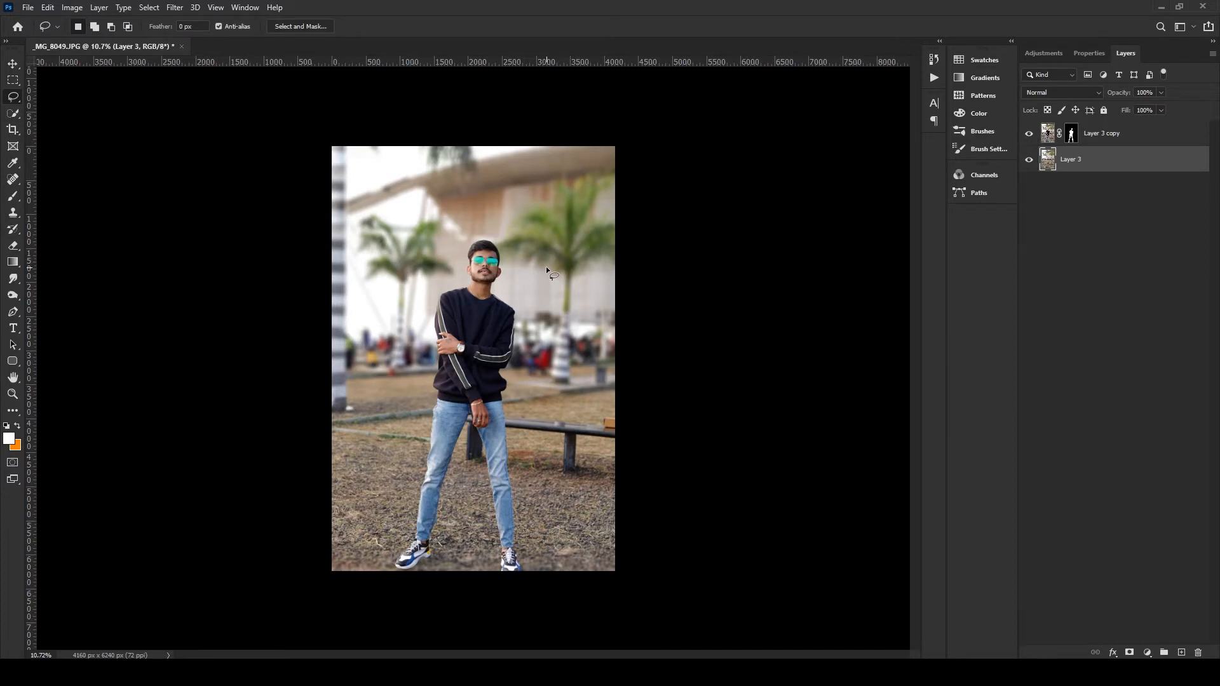
Paint black on Layer 3 copy's mask with a small brush to hide the light fringe beside the ring finger.
click(1071, 133)
scroll(439, 321, up, 13)
scroll(440, 323, down, 2)
scroll(441, 323, up, 8)
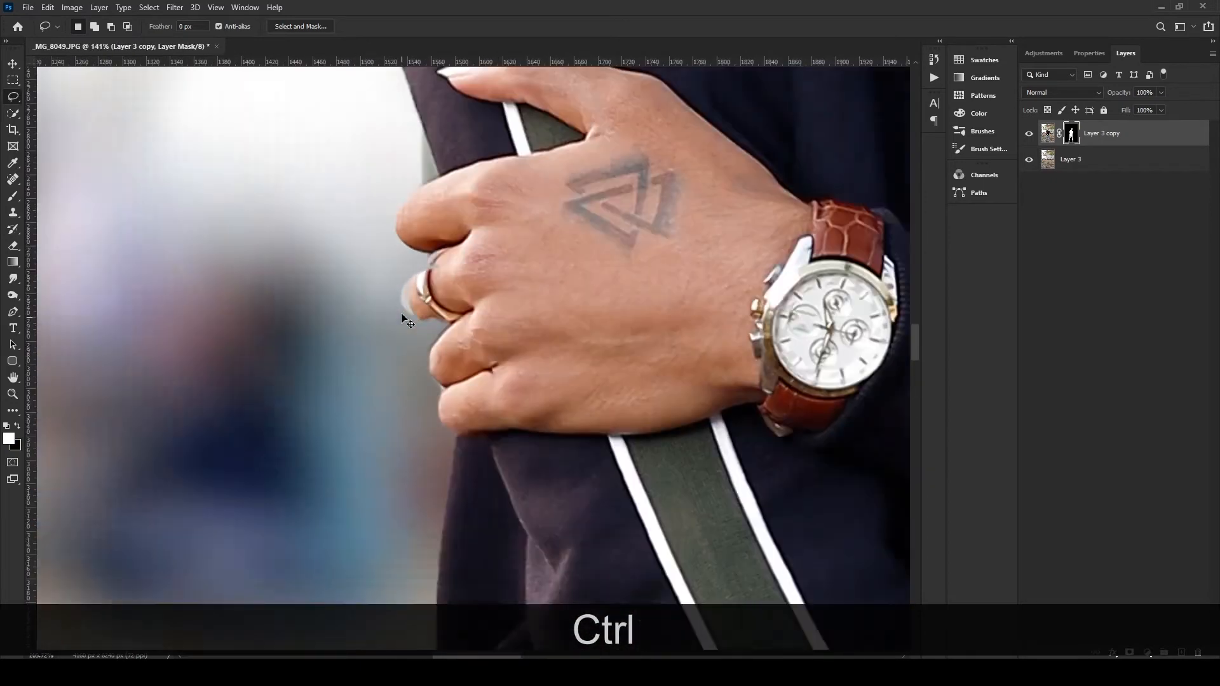
key(b)
key(bracketleft)
key(bracketleft)
key(bracketleft)
key(bracketleft)
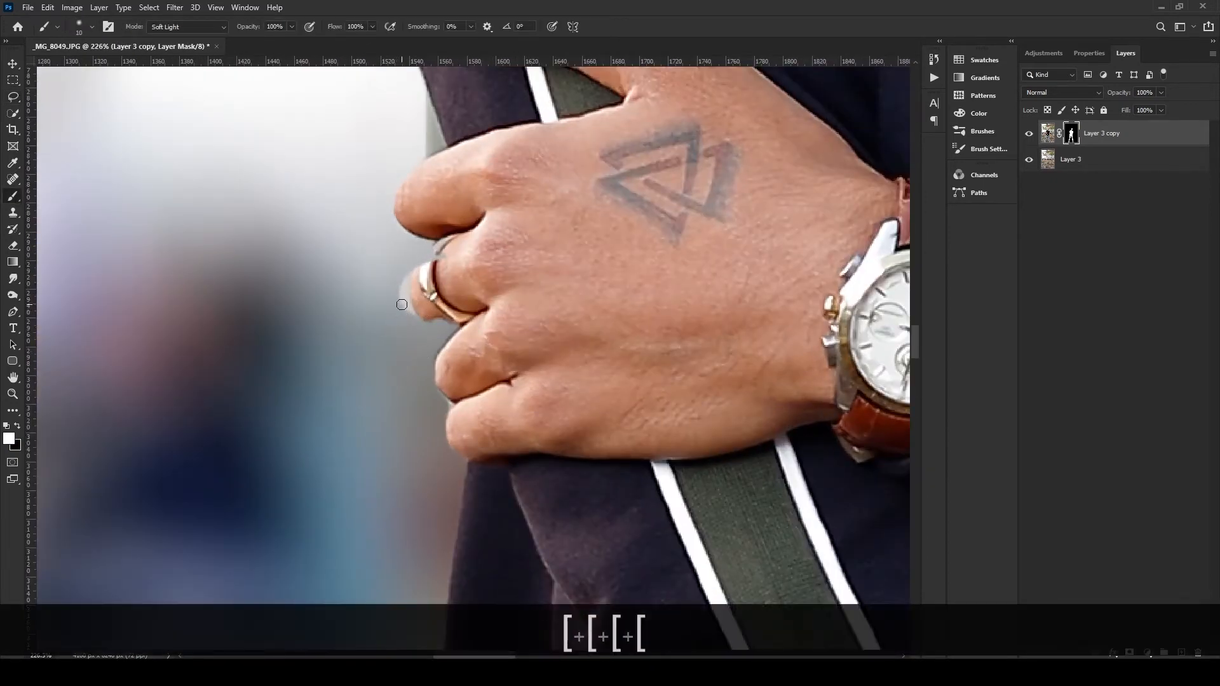
key(x)
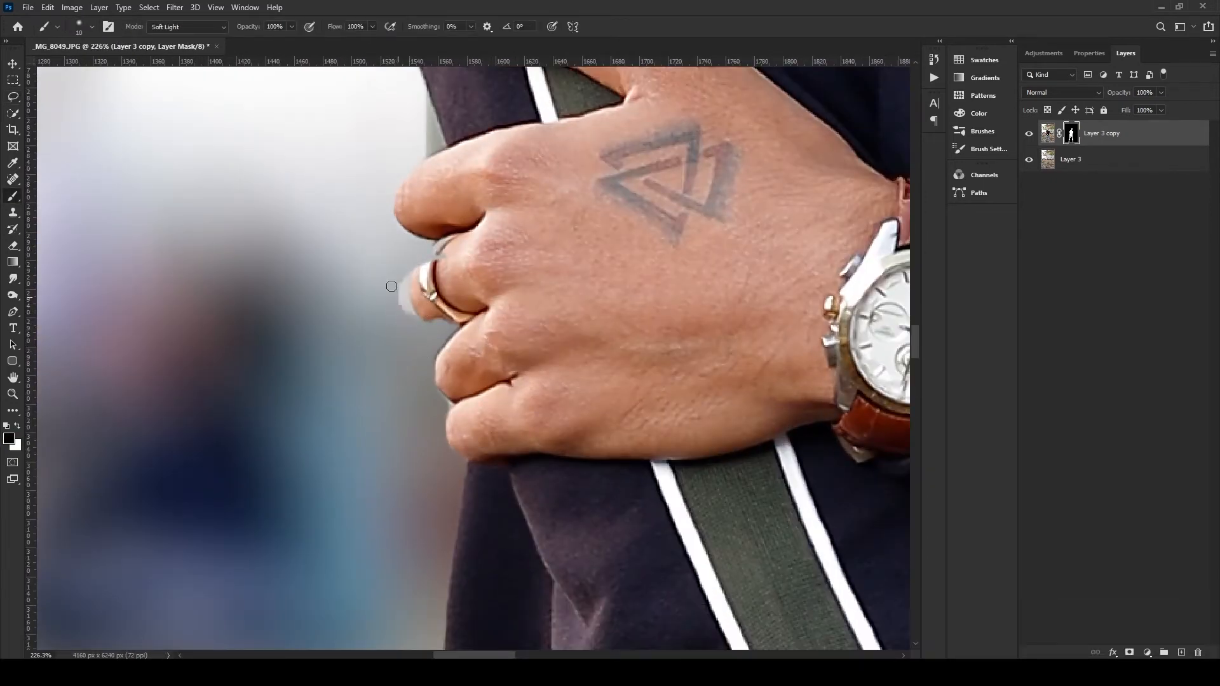
click(402, 286)
click(404, 296)
scroll(400, 280, down, 10)
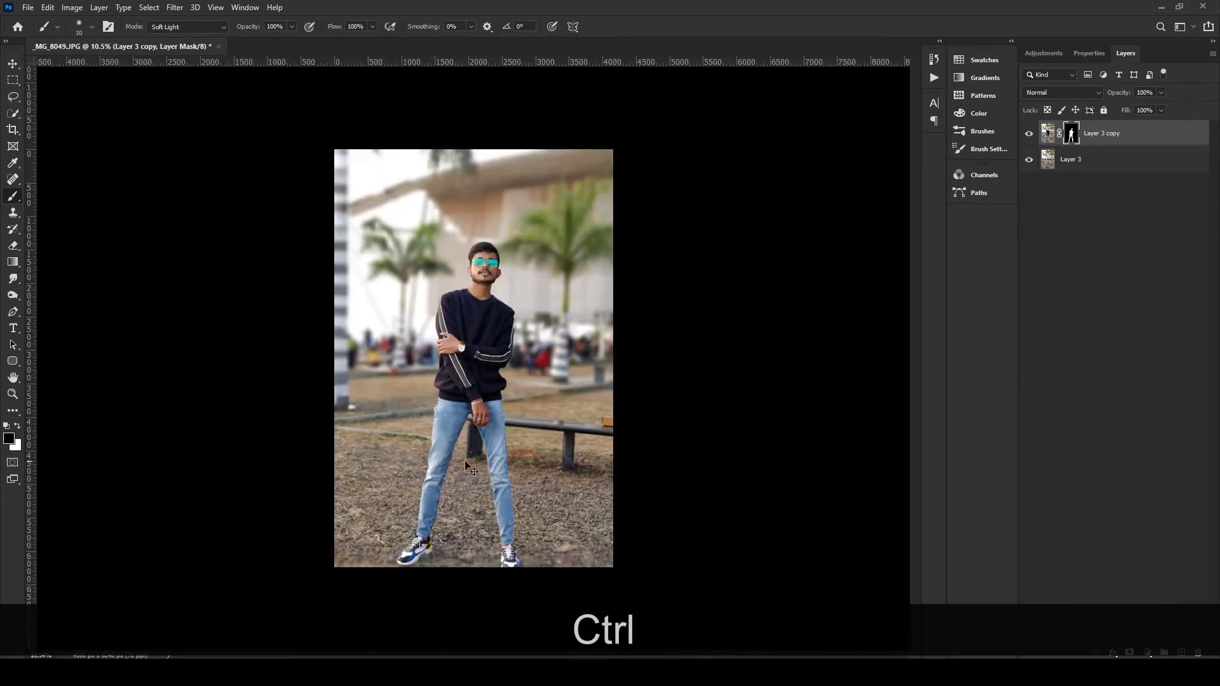
Add a Color Balance adjustment layer with midtones Cyan–Red at -28, Magenta–Green at -12, and a slight shift toward blue.
click(1147, 649)
click(1147, 539)
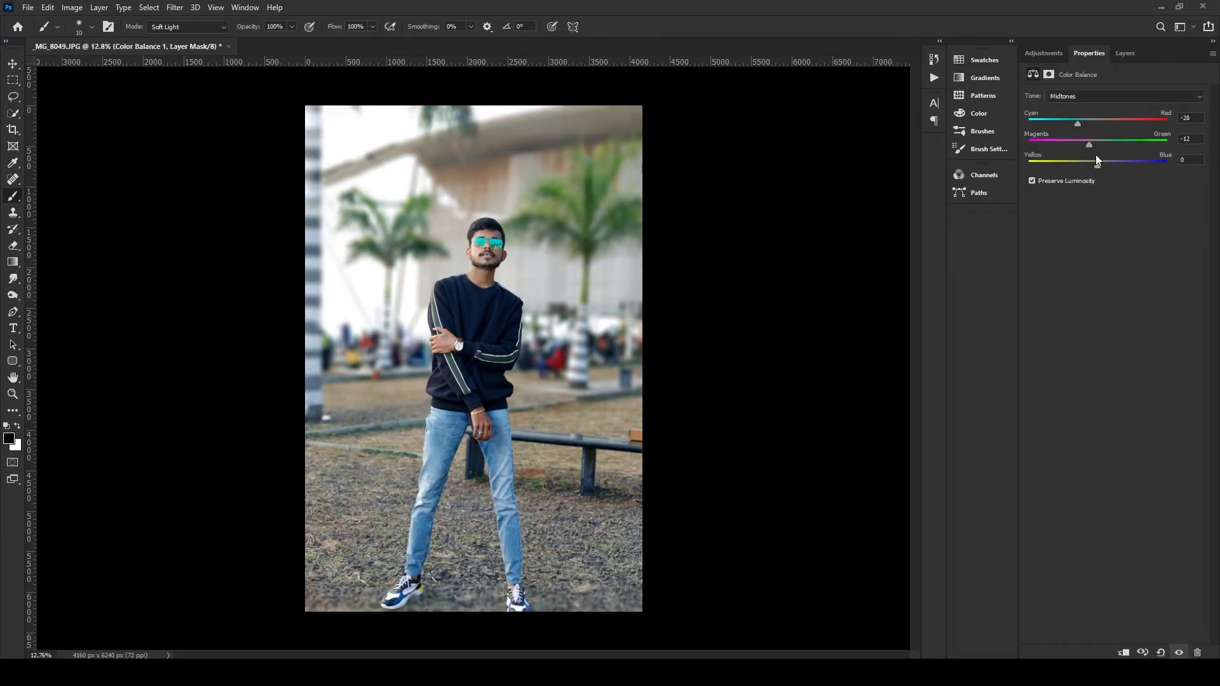
drag(1097, 165, 1105, 166)
click(1124, 52)
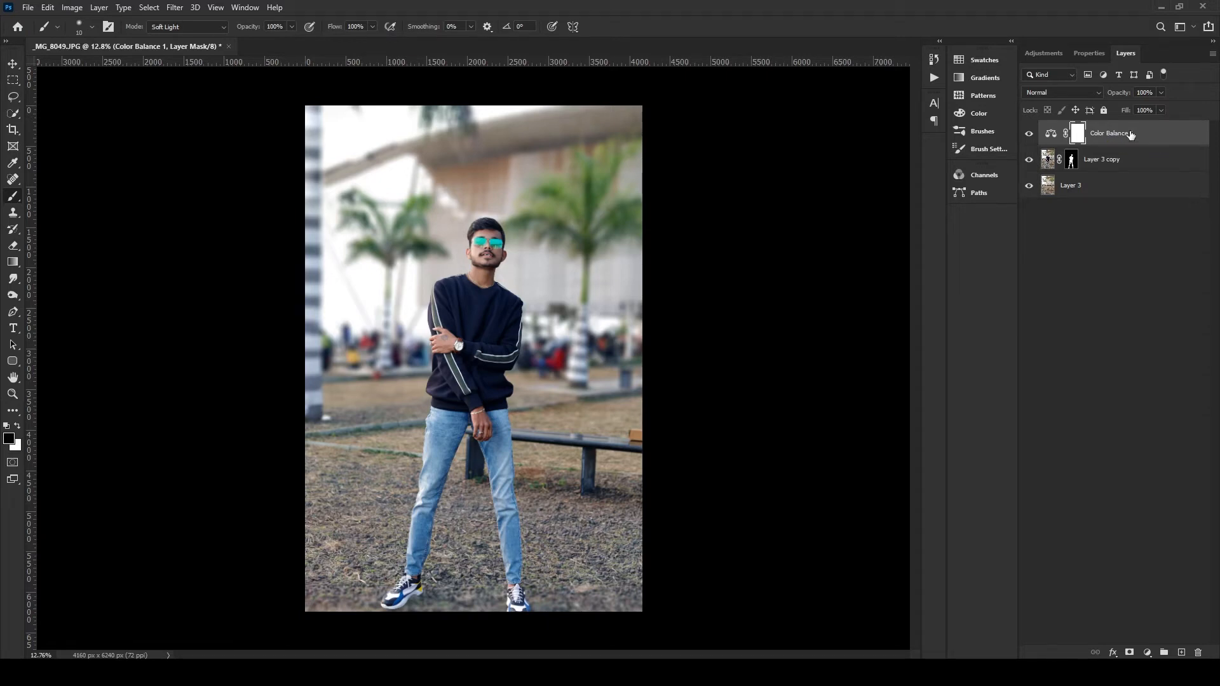
Stamp visible layers; set Camera Raw temperature +7, exposure -0.25, contrast +9, highlights -13, shadows +7, whites -5, blacks -15, vibrance +4.
key(ctrl+shift+alt+e)
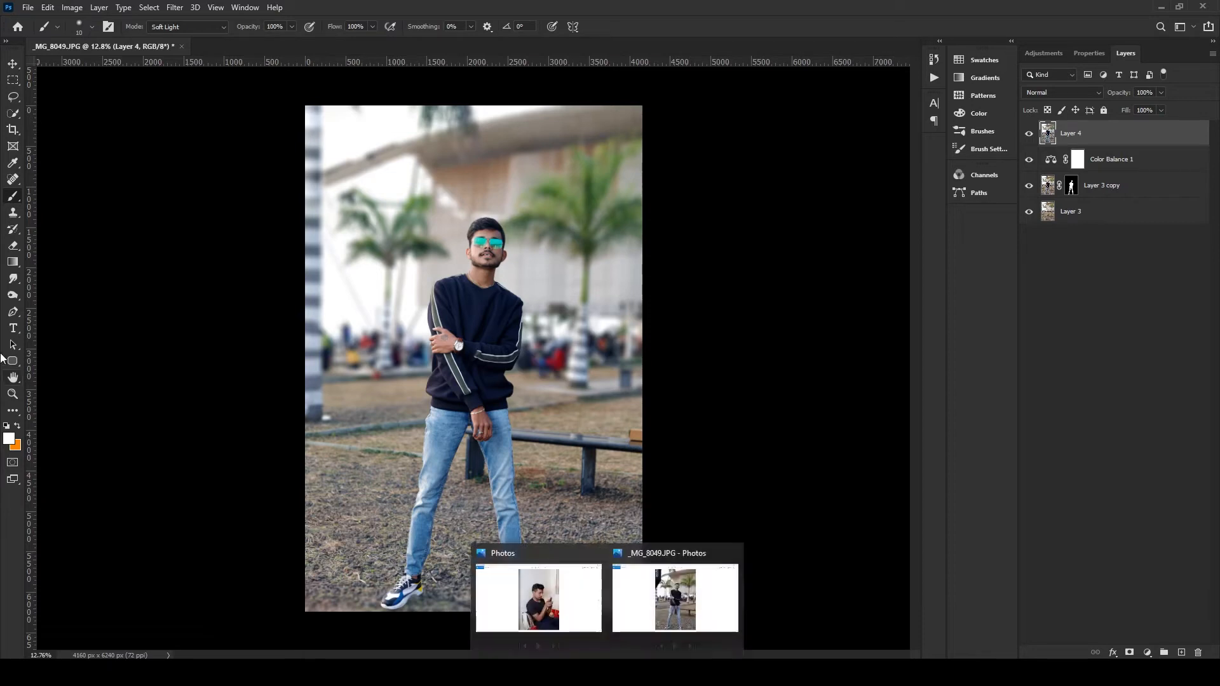
click(174, 7)
click(242, 86)
drag(1007, 244, 1012, 245)
drag(1007, 298, 997, 393)
click(1006, 336)
click(1006, 374)
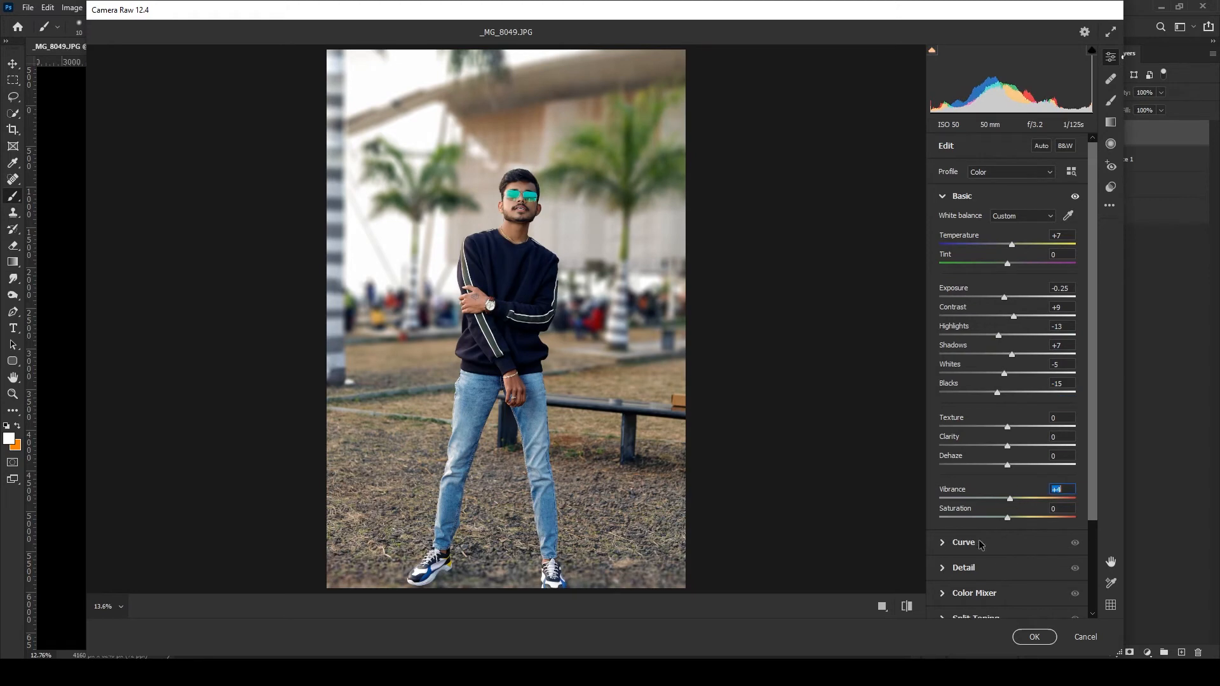
Set the Camera Raw Color Mixer hues to Greens +50, Aquas -21 and Blues -14.
click(942, 197)
click(942, 272)
drag(1007, 343, 993, 426)
click(945, 309)
drag(1002, 446, 999, 451)
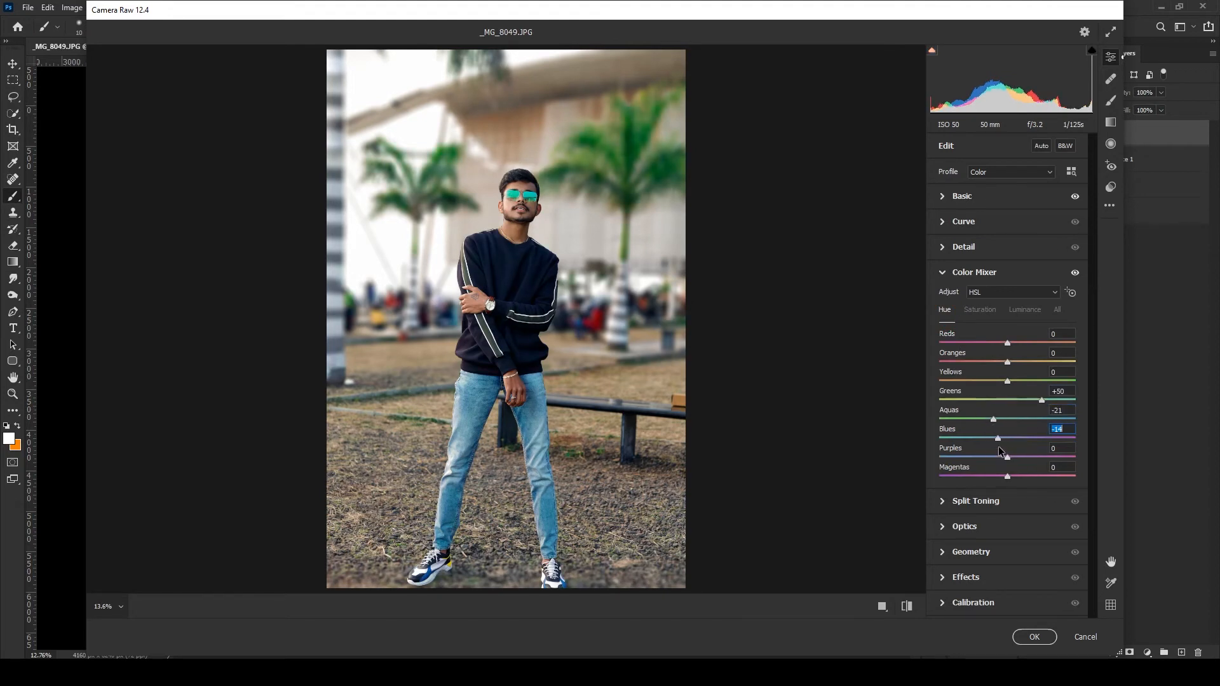
Fine-tune the green, yellow and orange saturation in the Color Mixer and apply the Camera Raw filter to Layer 4.
click(987, 310)
drag(1008, 402, 1008, 362)
click(1005, 383)
click(949, 311)
click(1035, 637)
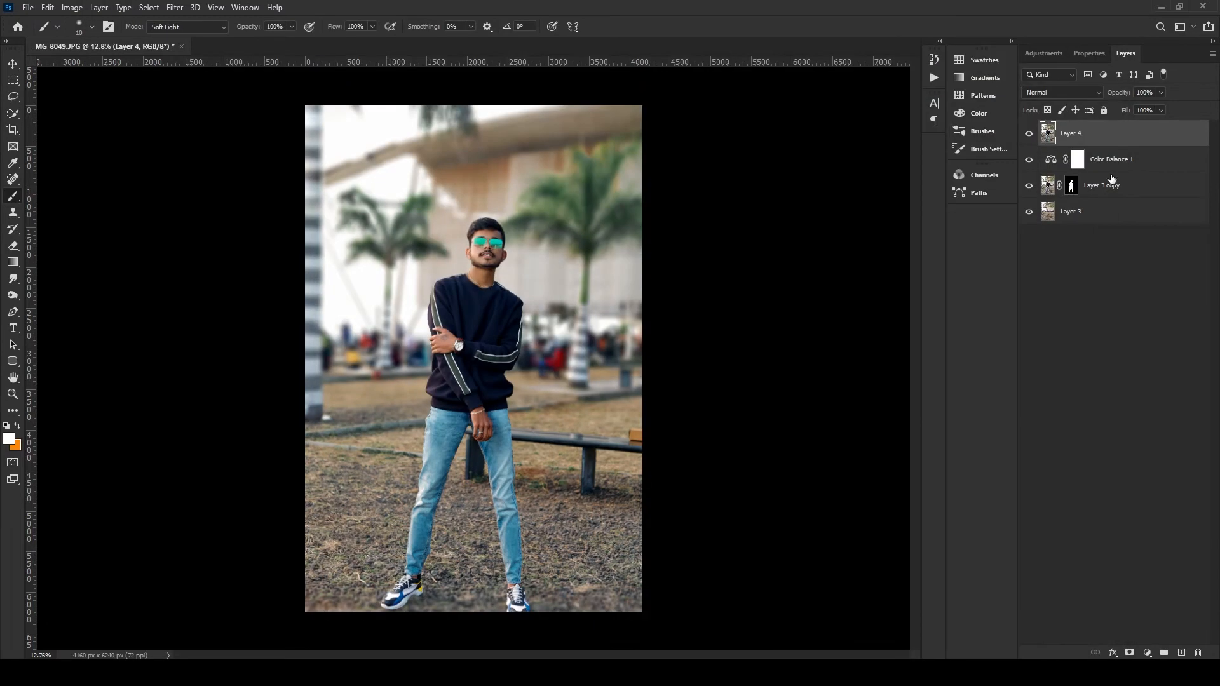
Add a second Color Balance adjustment layer above Layer 4 with midtones Cyan–Red at +6.
key(Delete)
key(ctrl+minus)
key(ctrl+plus)
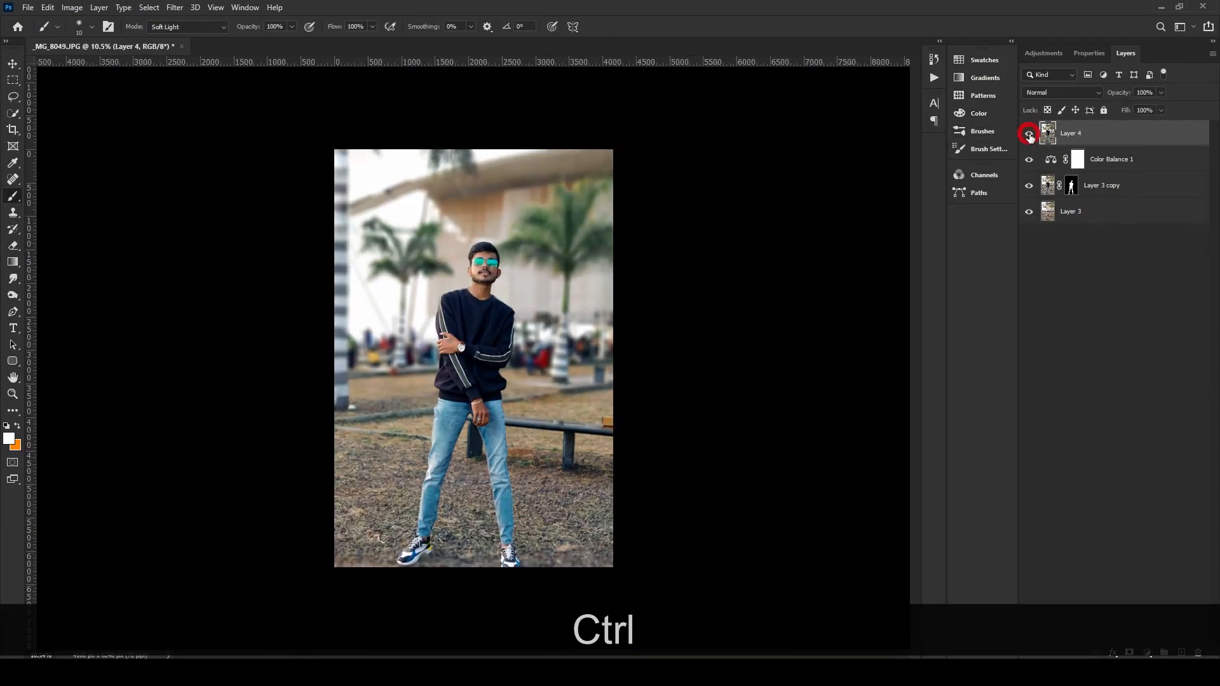
click(1147, 653)
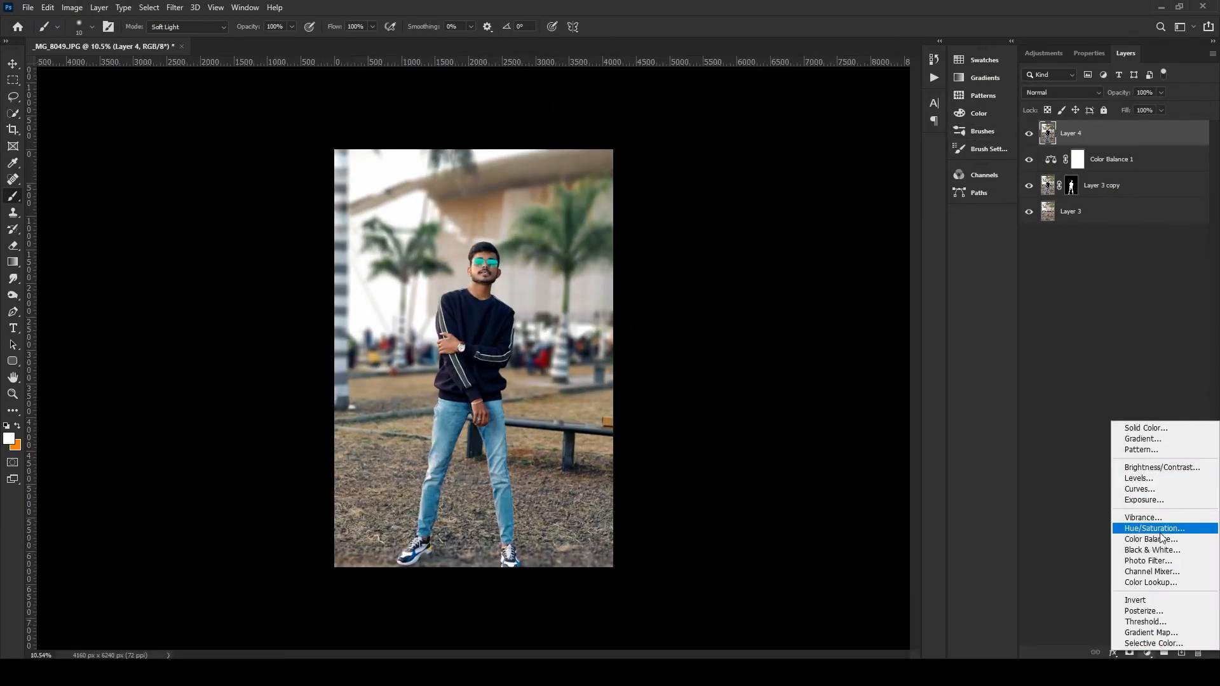
click(1151, 538)
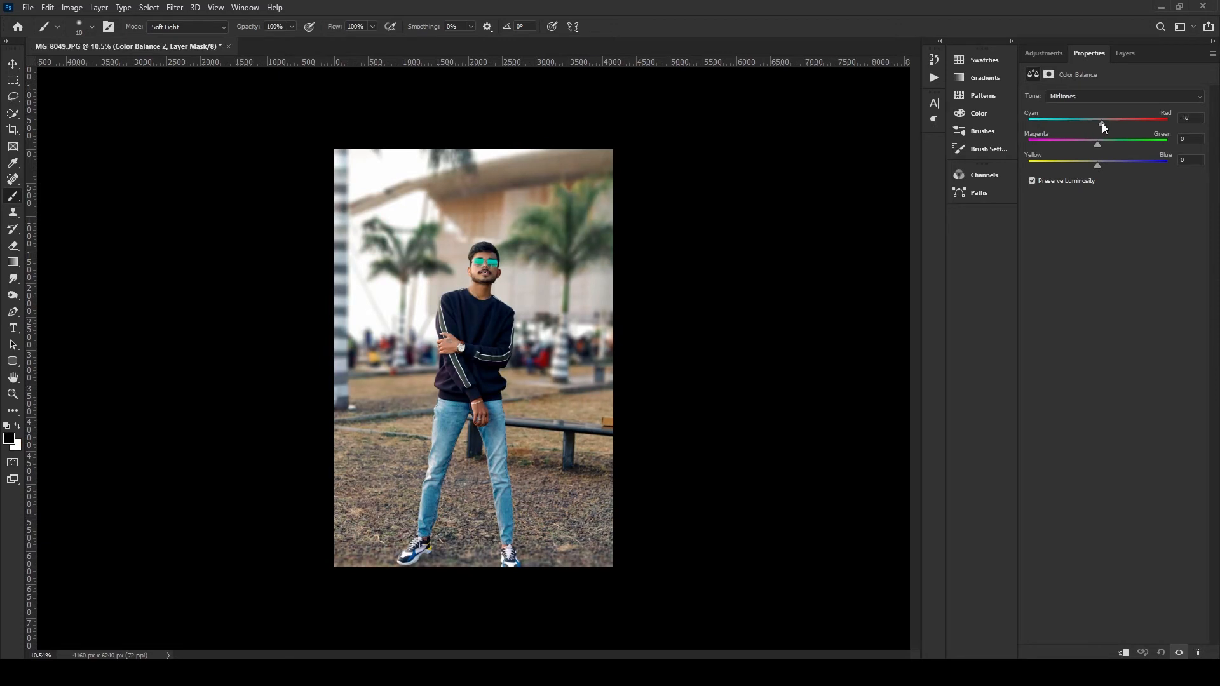
drag(1099, 123, 1101, 129)
click(1125, 52)
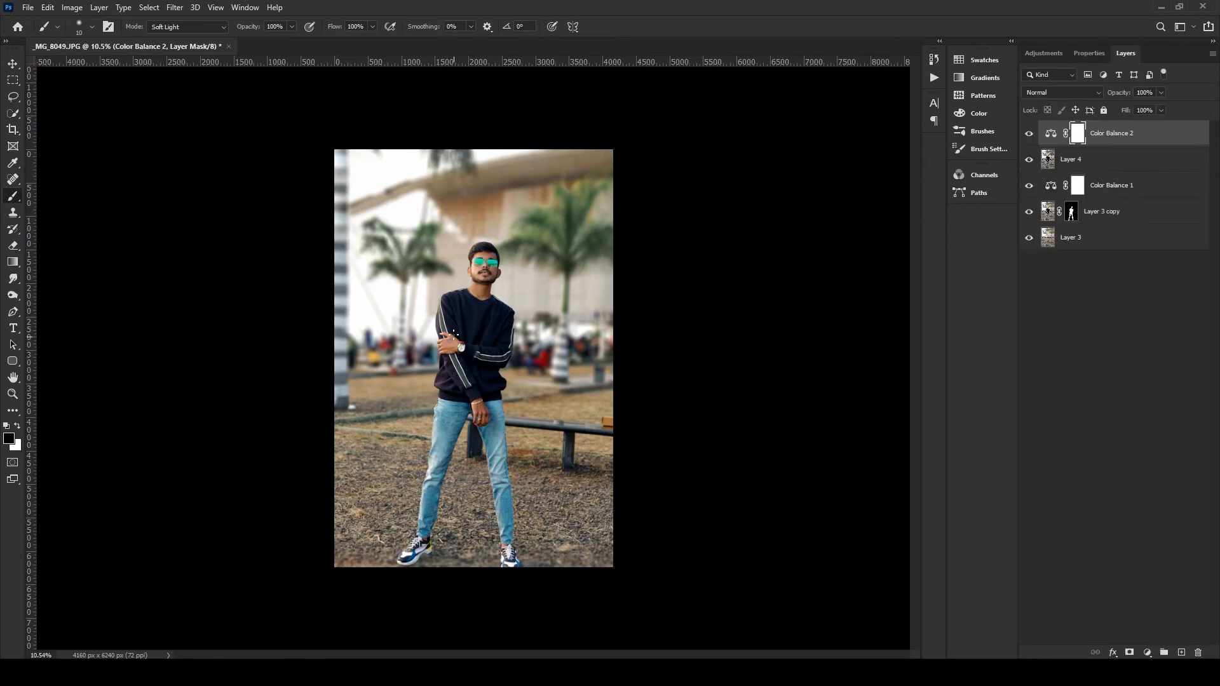
Stamp the visible layers onto a new layer and apply a custom Lens Correction vignette with an amount of -58.
drag(480, 298, 502, 220)
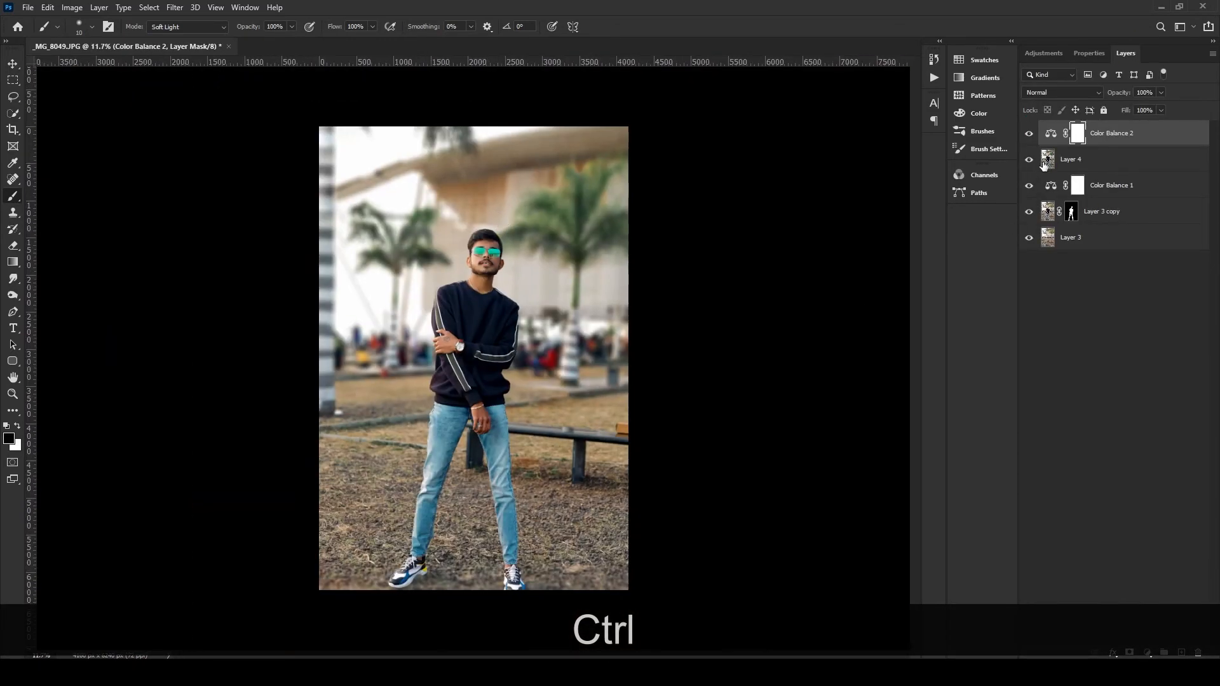
key(ctrl+alt+shift+e)
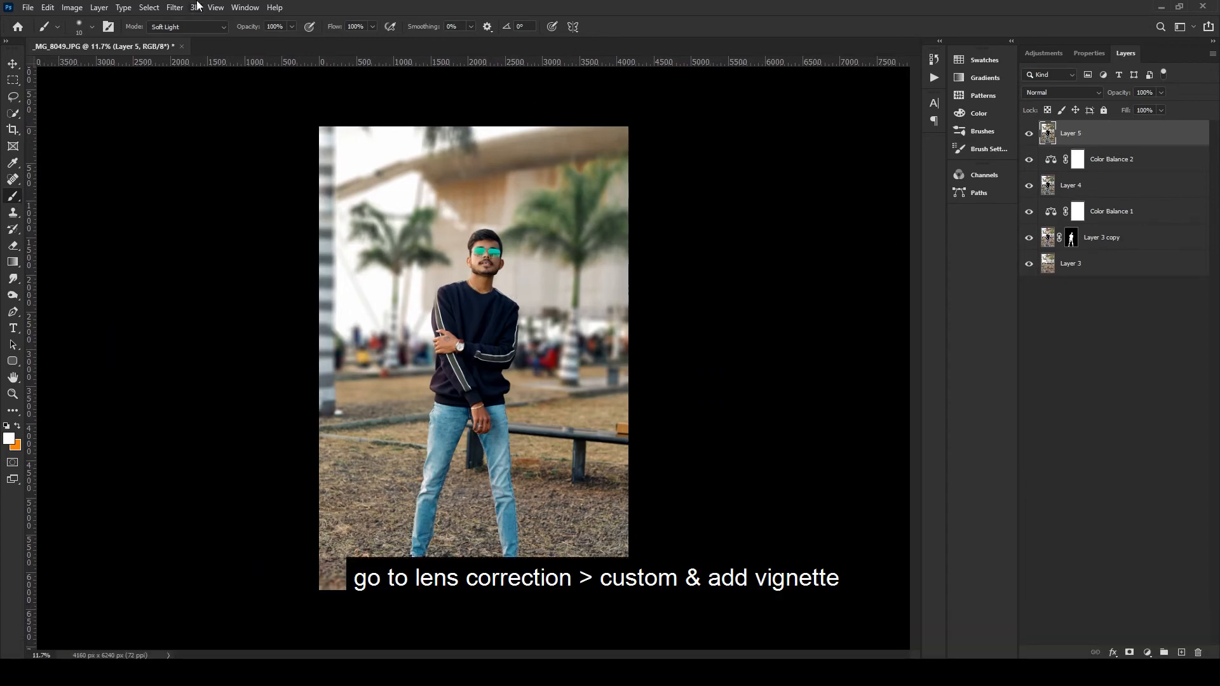
click(177, 7)
click(203, 102)
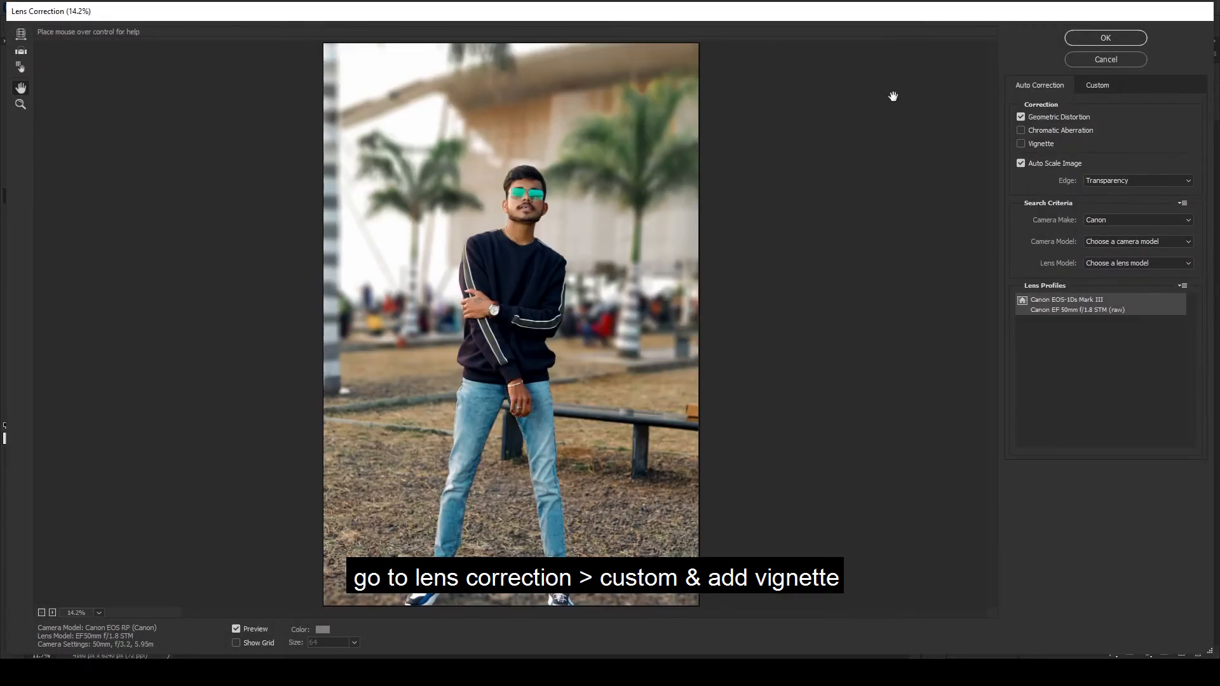
click(1094, 86)
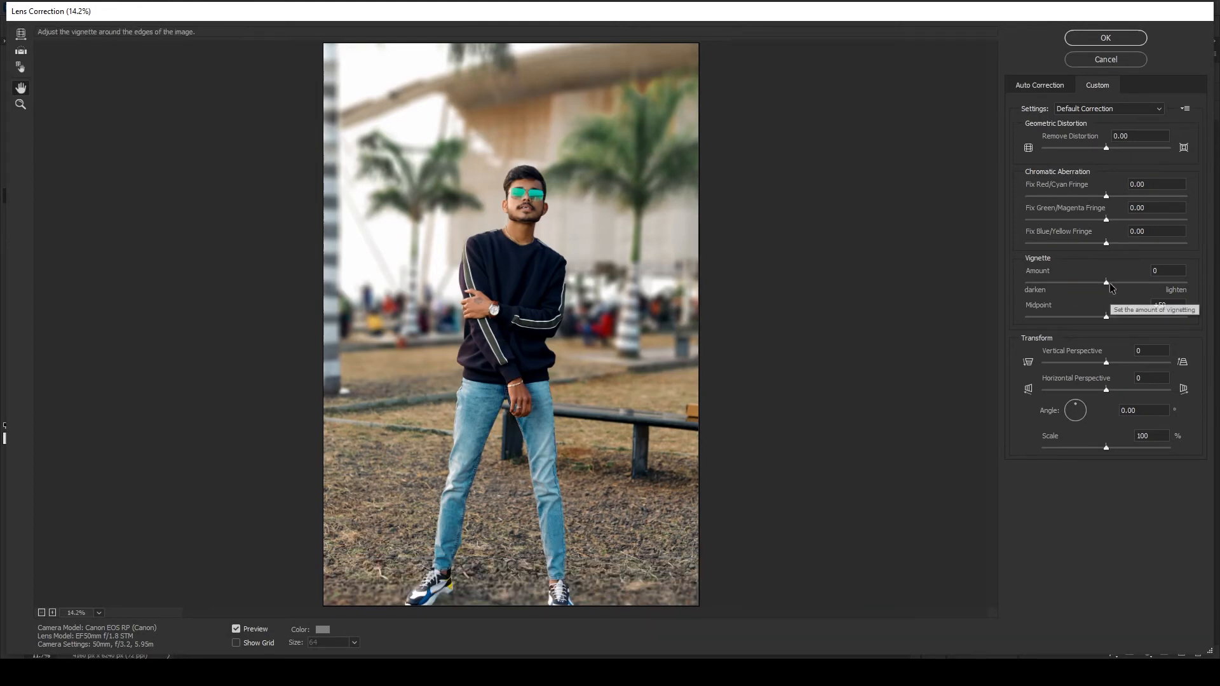
drag(1107, 284, 1072, 284)
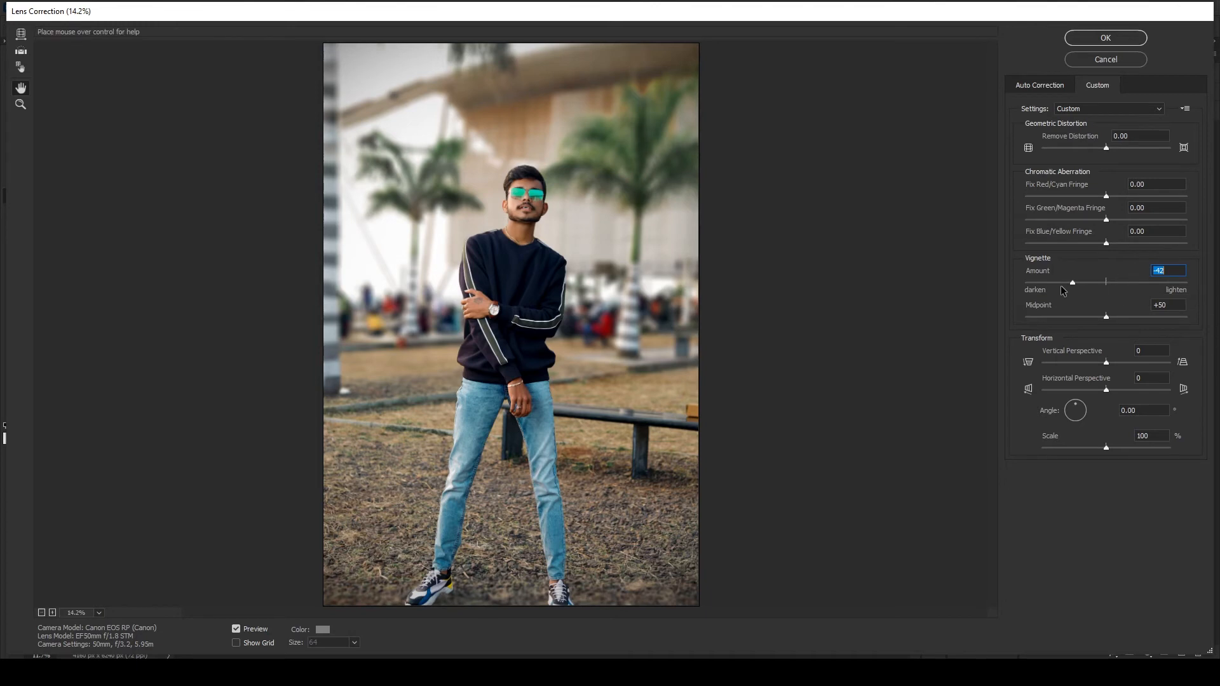
mouse_move(1072, 284)
mouse_down()
mouse_move(1030, 291)
mouse_move(1062, 295)
mouse_up()
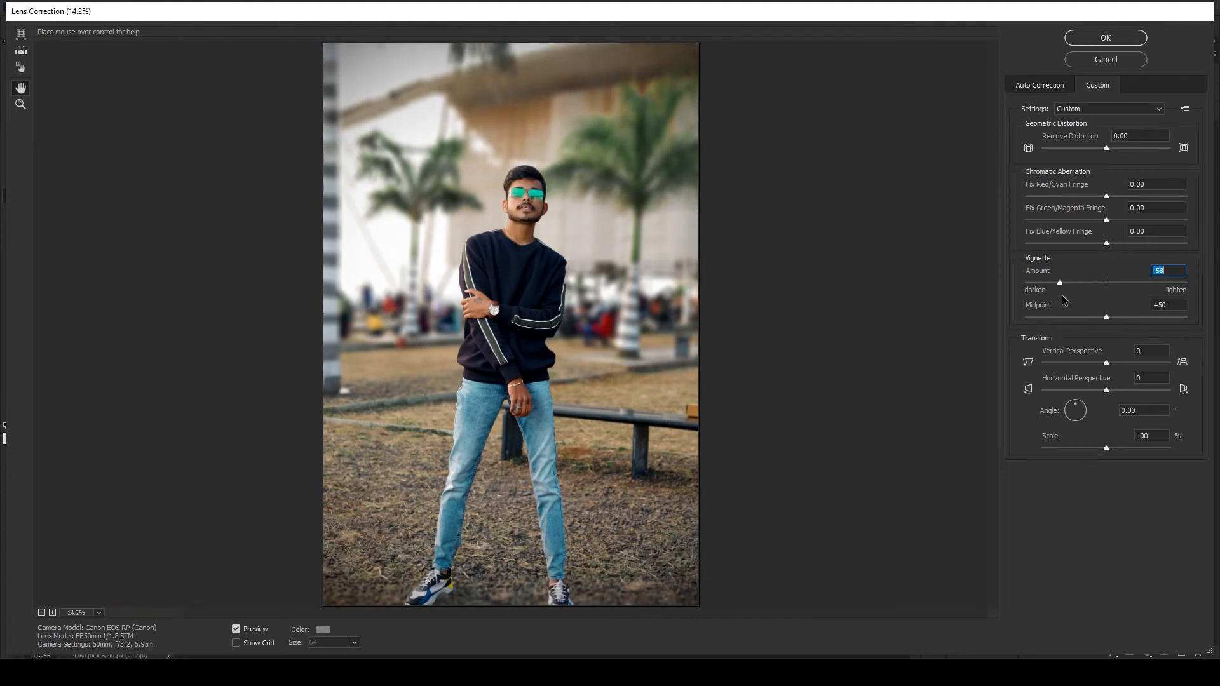
click(1100, 36)
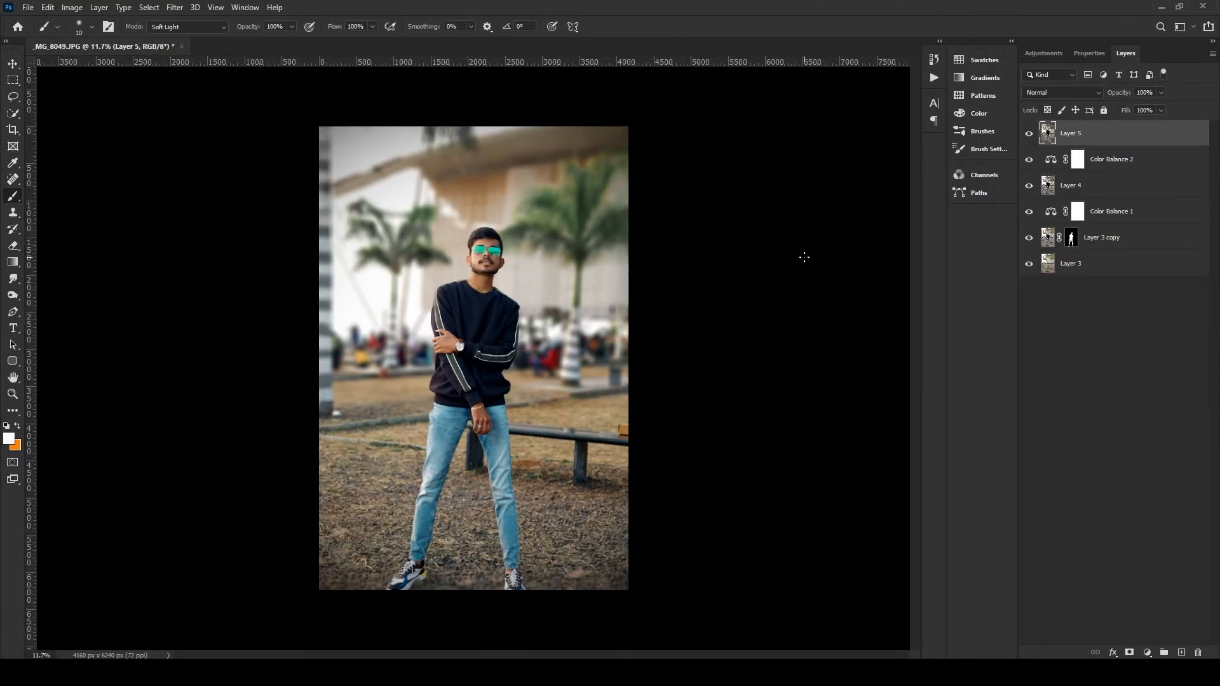
Create a new layer named noise in Soft Light mode, filled with the neutral 50% gray.
key(Delete)
alt+click(1181, 652)
text(noi)
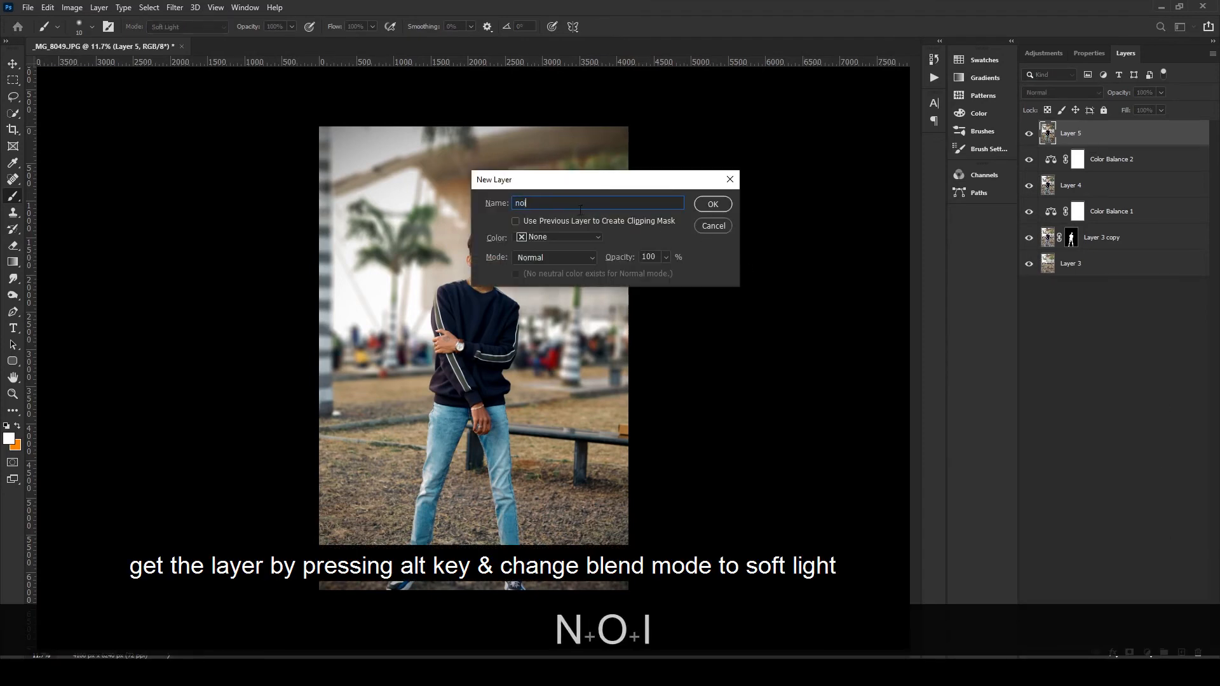
text(se)
click(555, 258)
click(546, 444)
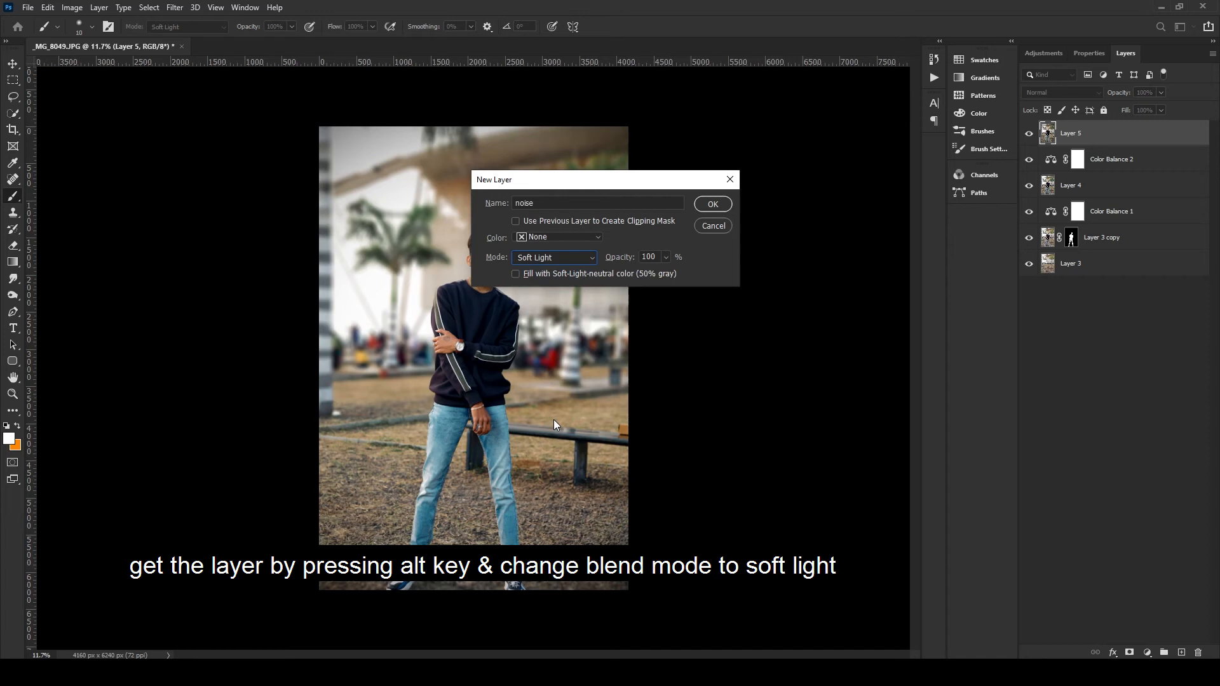
click(713, 204)
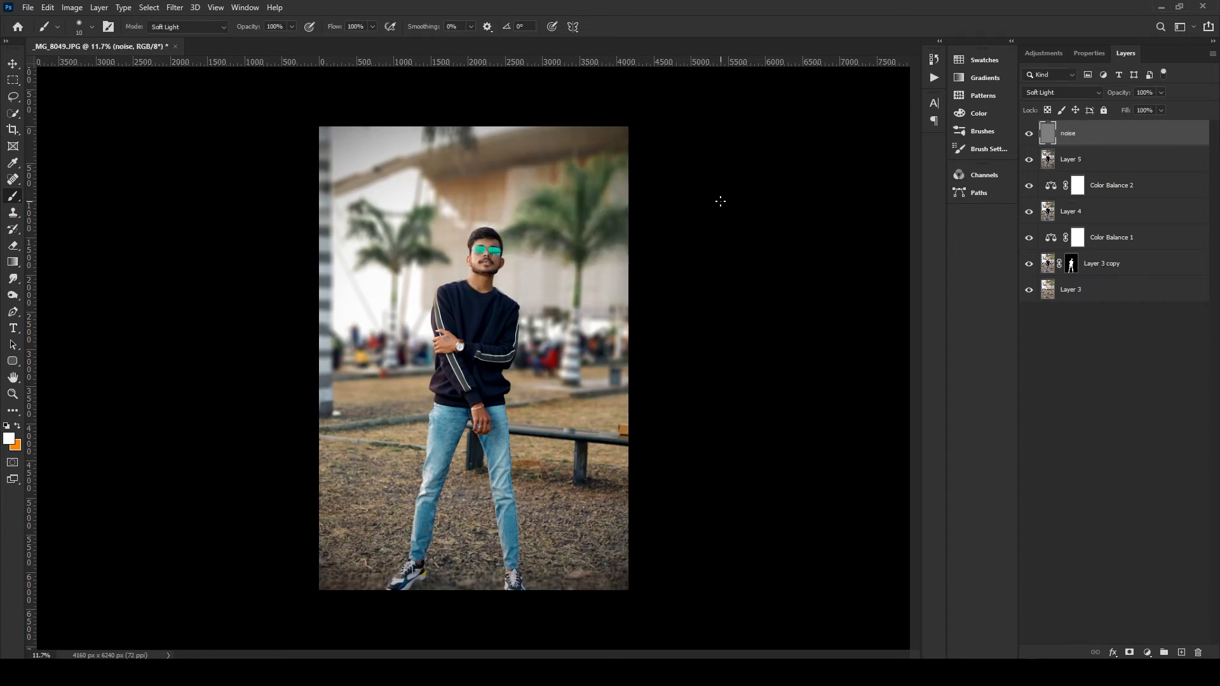
Apply the Add Noise filter to the noise layer with a low amount.
click(181, 9)
mouse_move(216, 190)
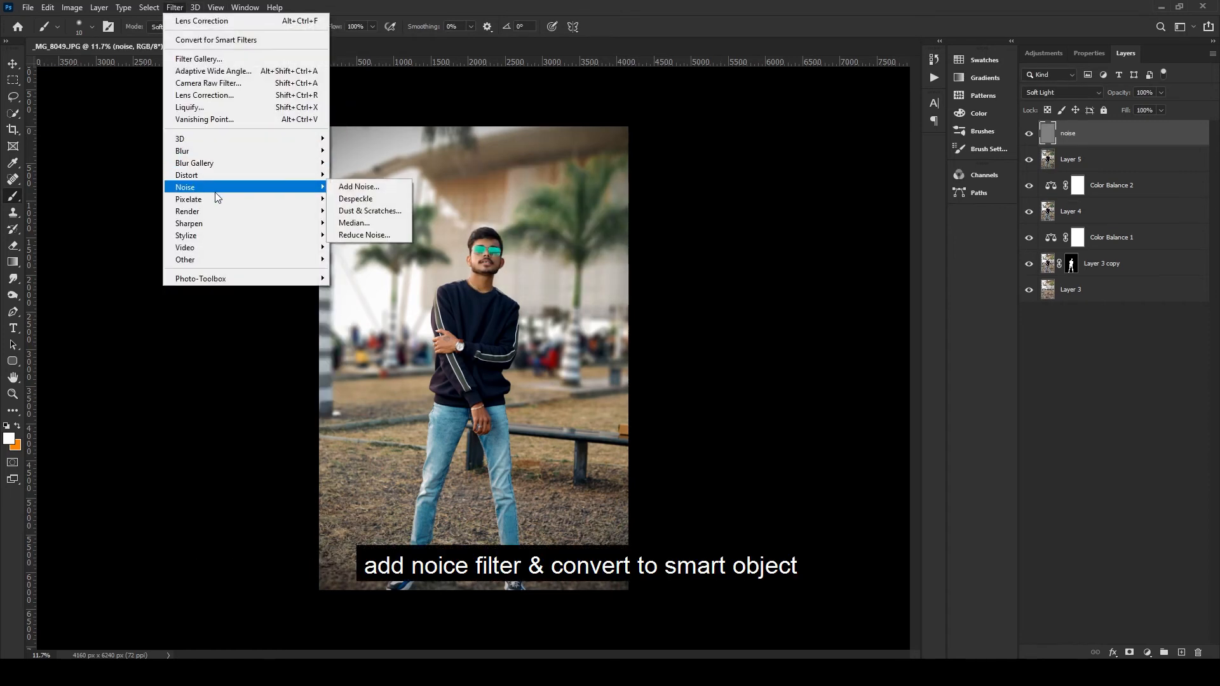
click(367, 188)
drag(527, 311, 516, 311)
key(Return)
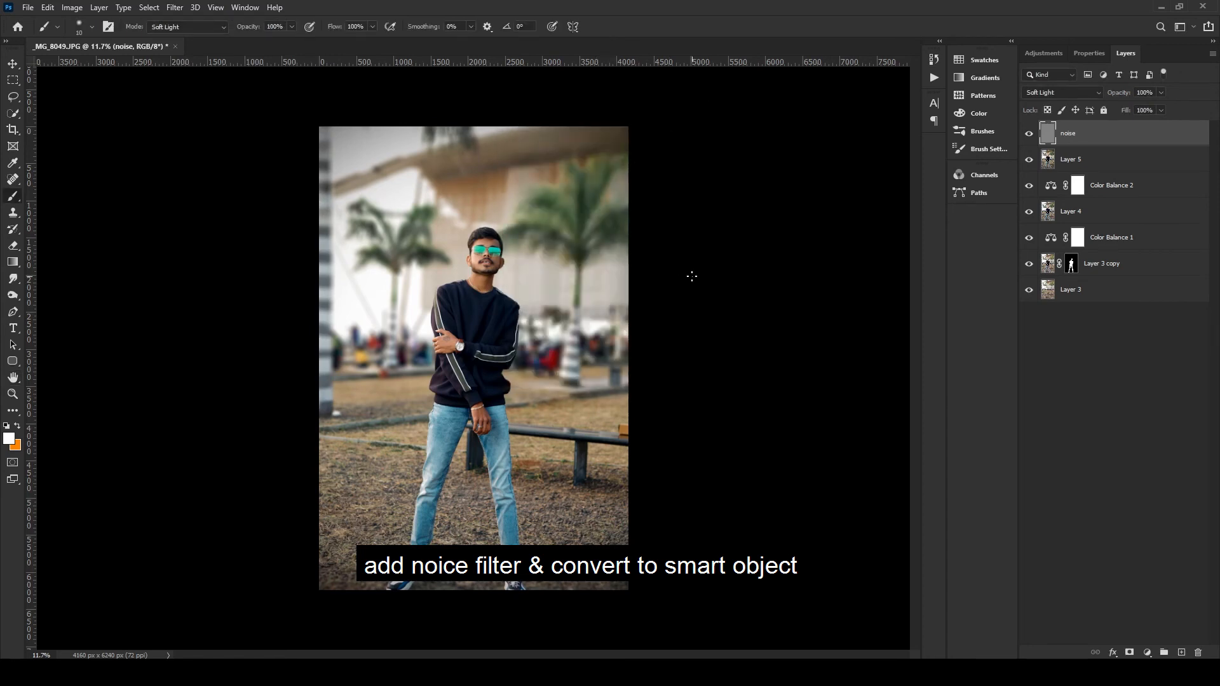
Convert the noise layer to a smart object and apply a Gaussian Blur with a 1 px radius.
right_click(1045, 134)
click(1080, 287)
click(175, 7)
mouse_move(218, 149)
click(367, 199)
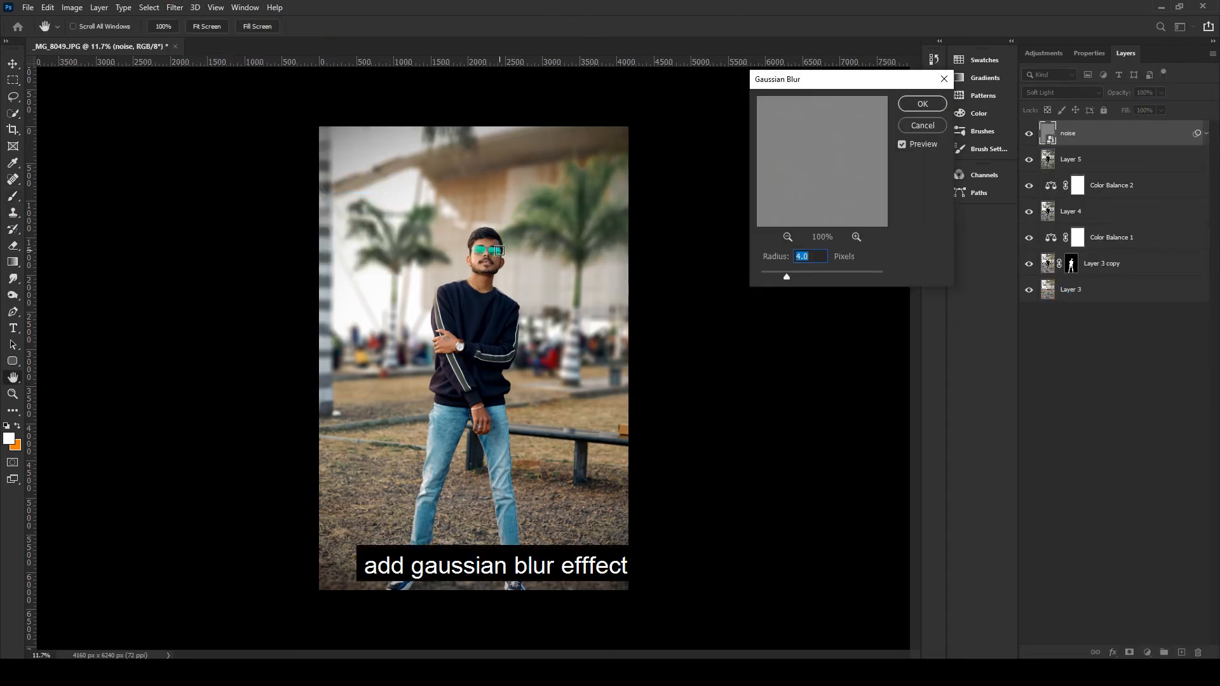
text(1)
key(Return)
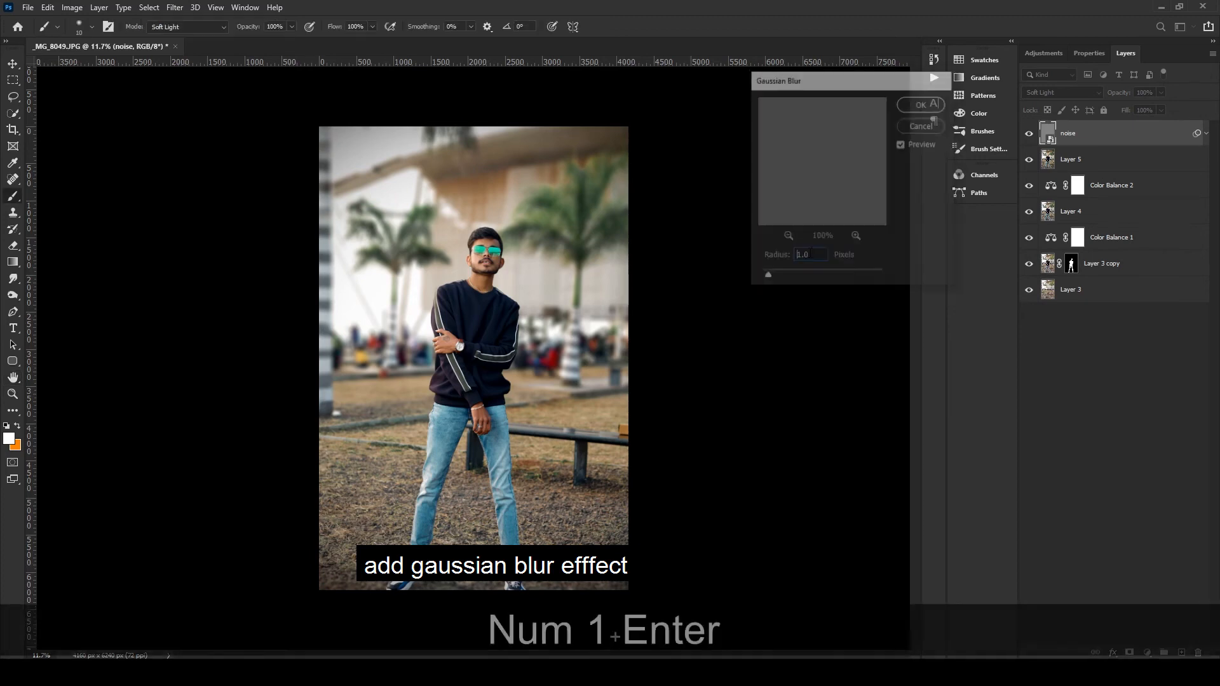
key(ctrl+plus)
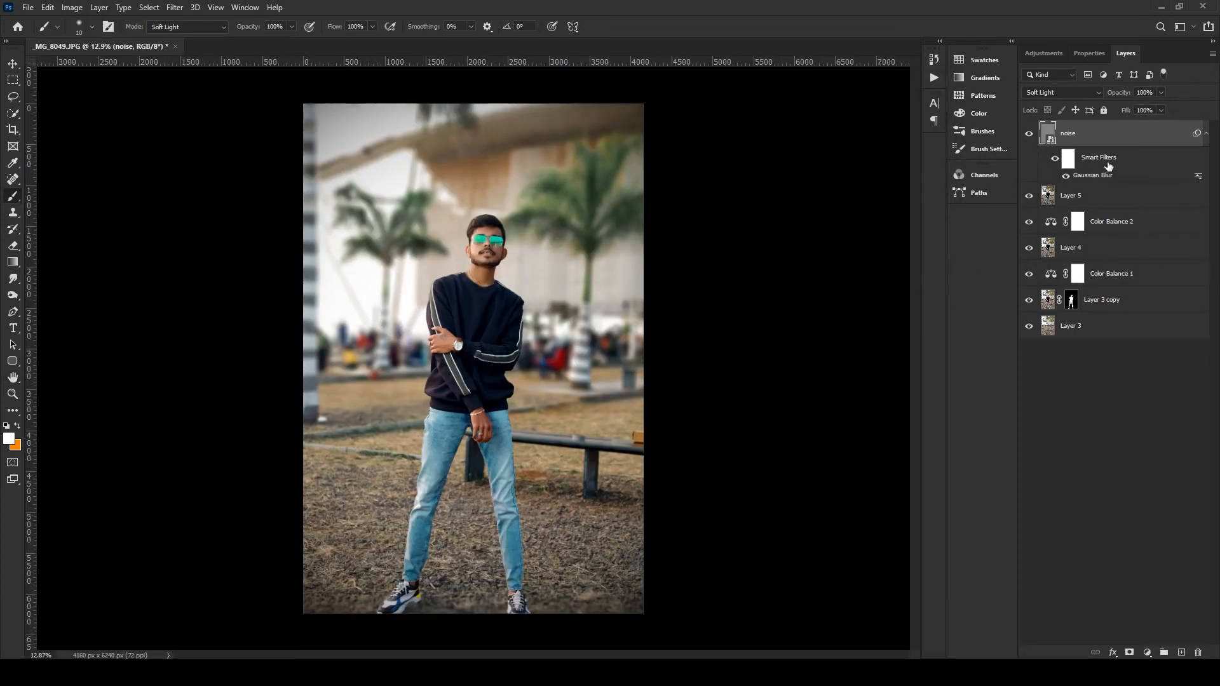
Apply an Add Noise smart filter of 3.44% with Uniform distribution to the noise layer.
click(171, 11)
mouse_move(237, 188)
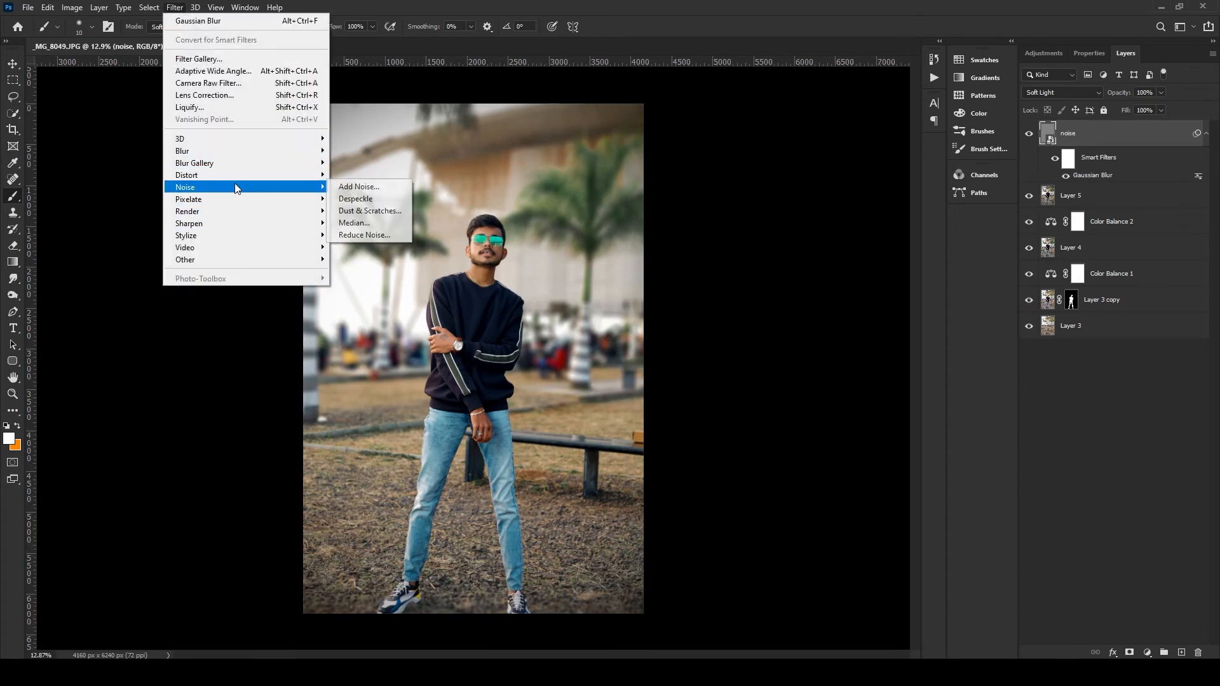
click(356, 183)
drag(527, 311, 520, 318)
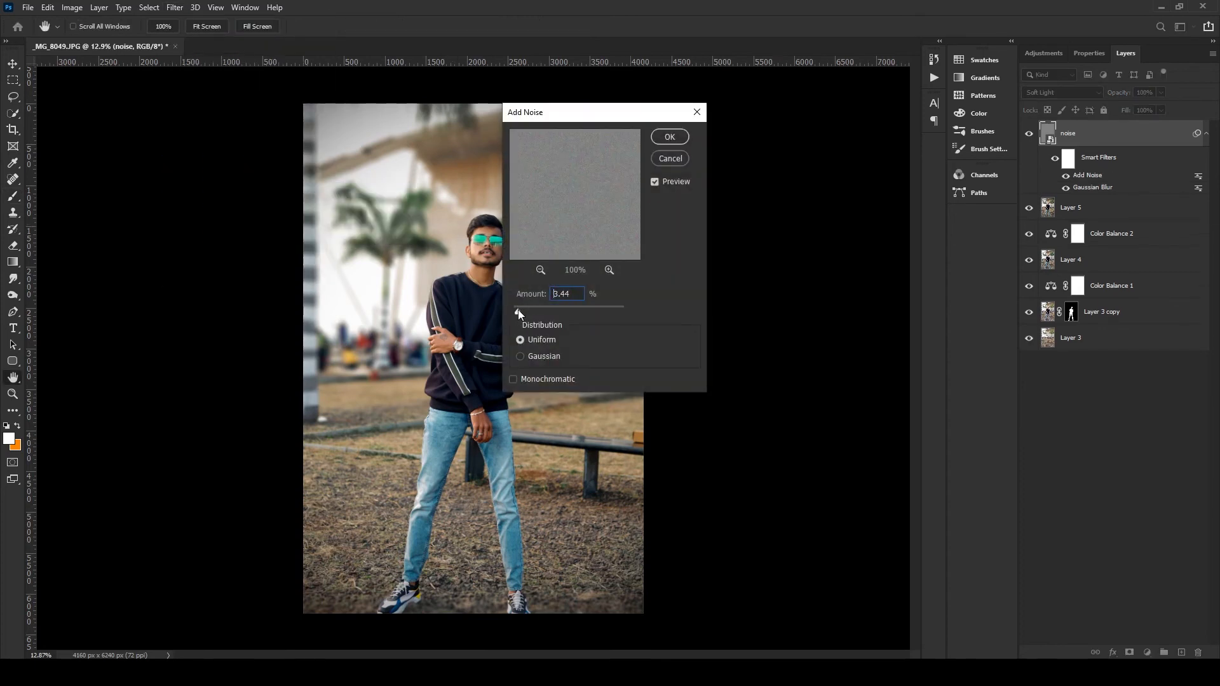
click(668, 138)
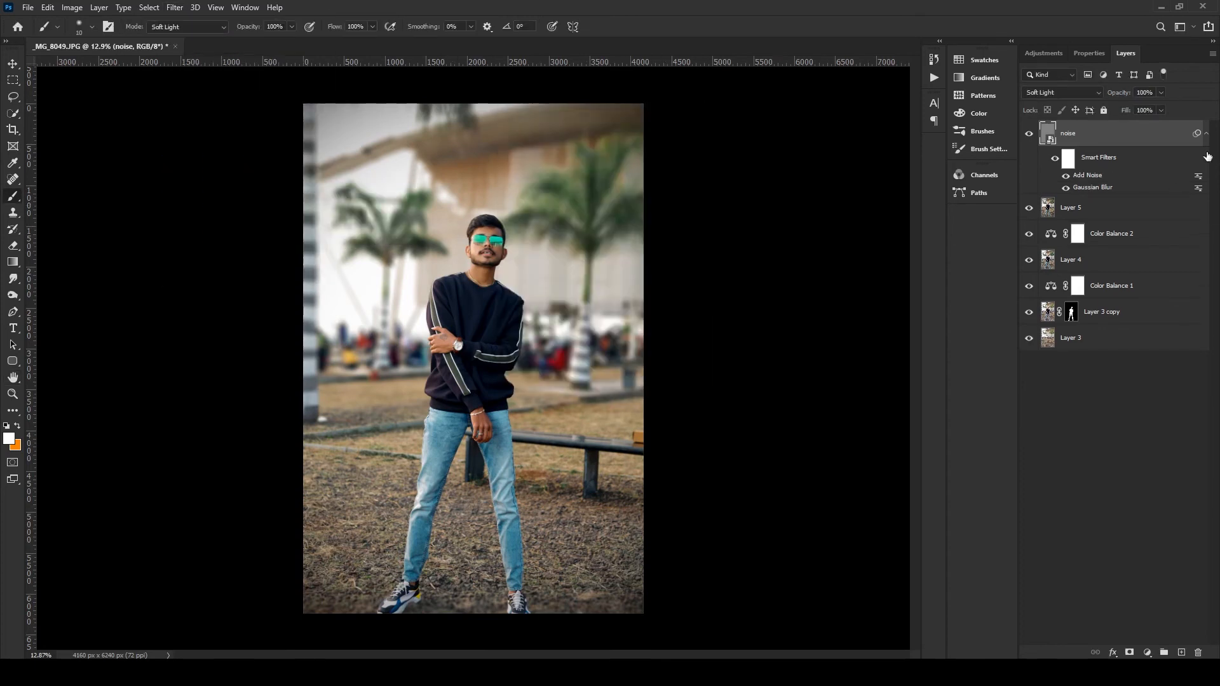
Merge all the layers from Layer 3 copy up to noise into one layer, leaving Layer 3 separate.
click(1102, 311)
shift+click(1125, 138)
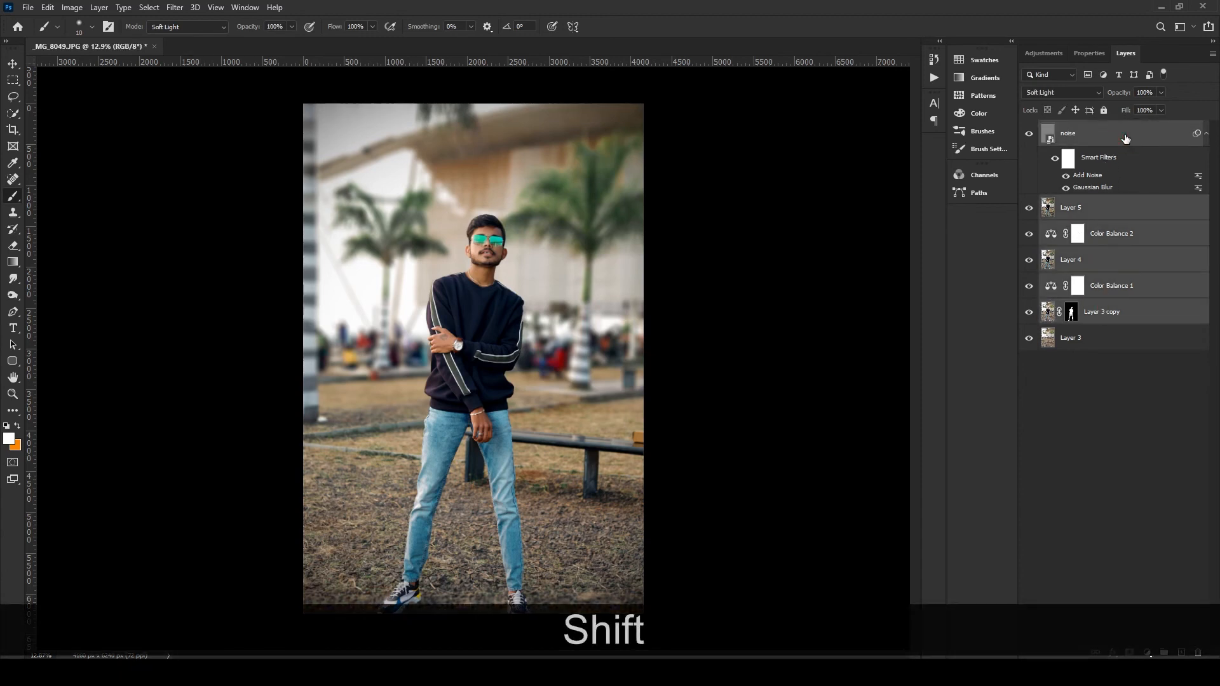
key(ctrl+e)
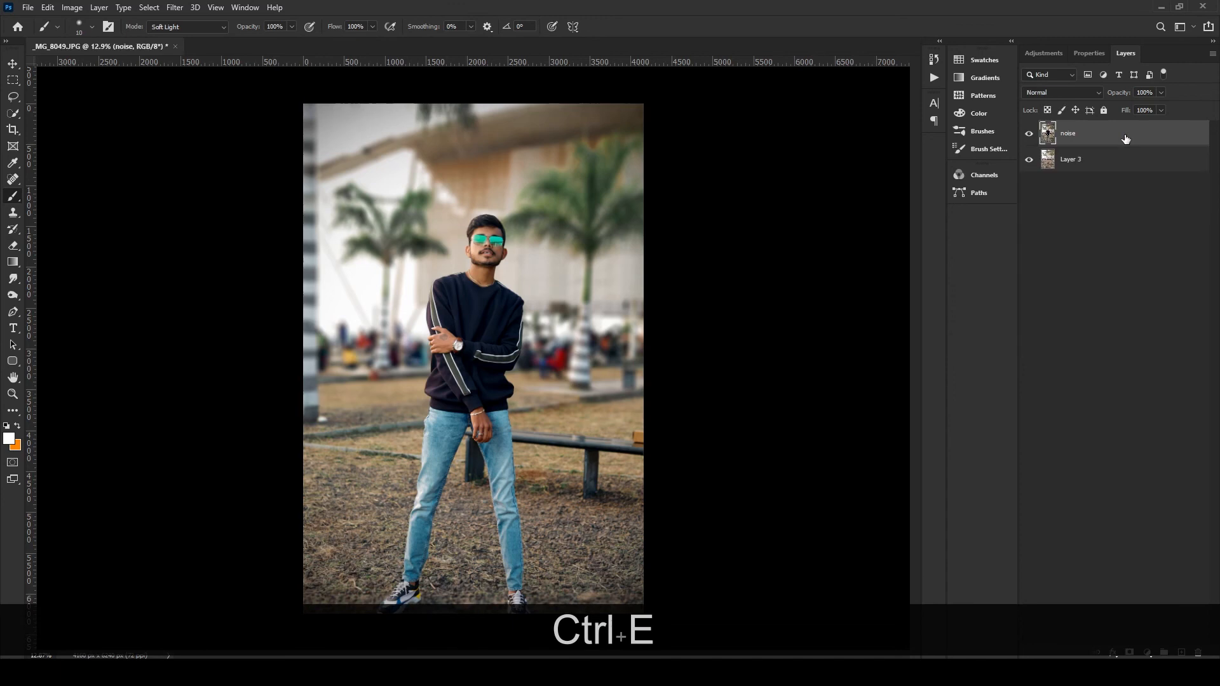
Compare the image with and without the merged noise layer, and examine the finished portrait up close and as a whole.
click(1028, 134)
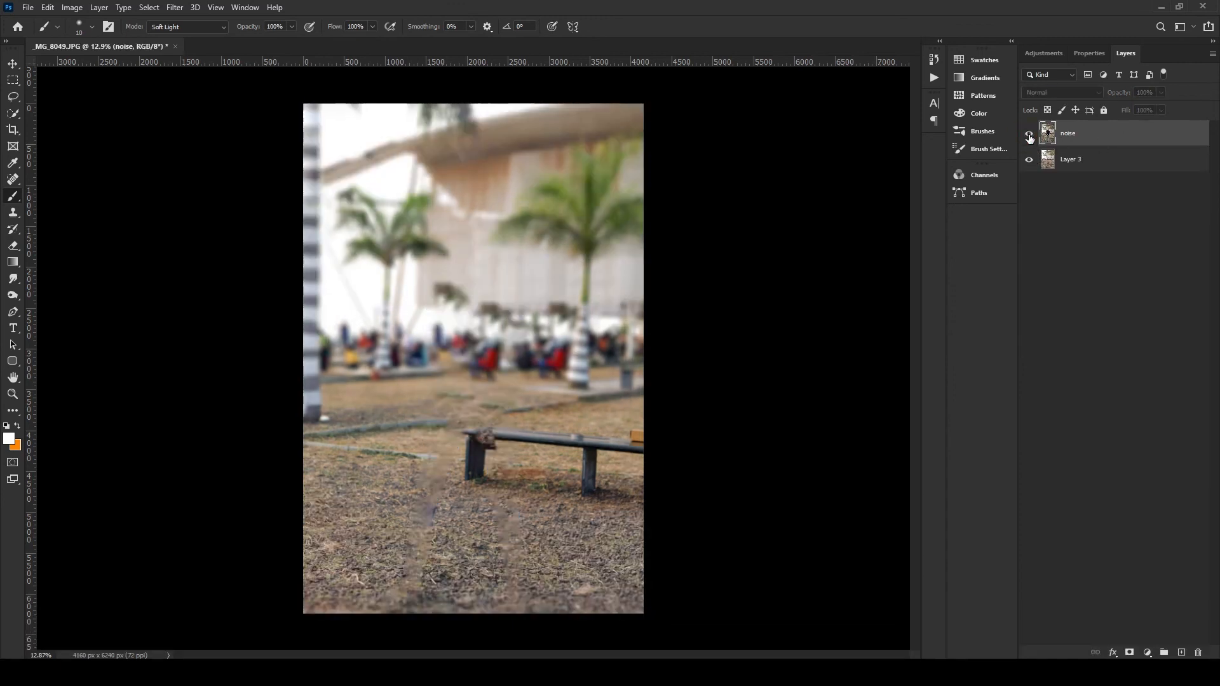
click(1029, 134)
key(ctrl)
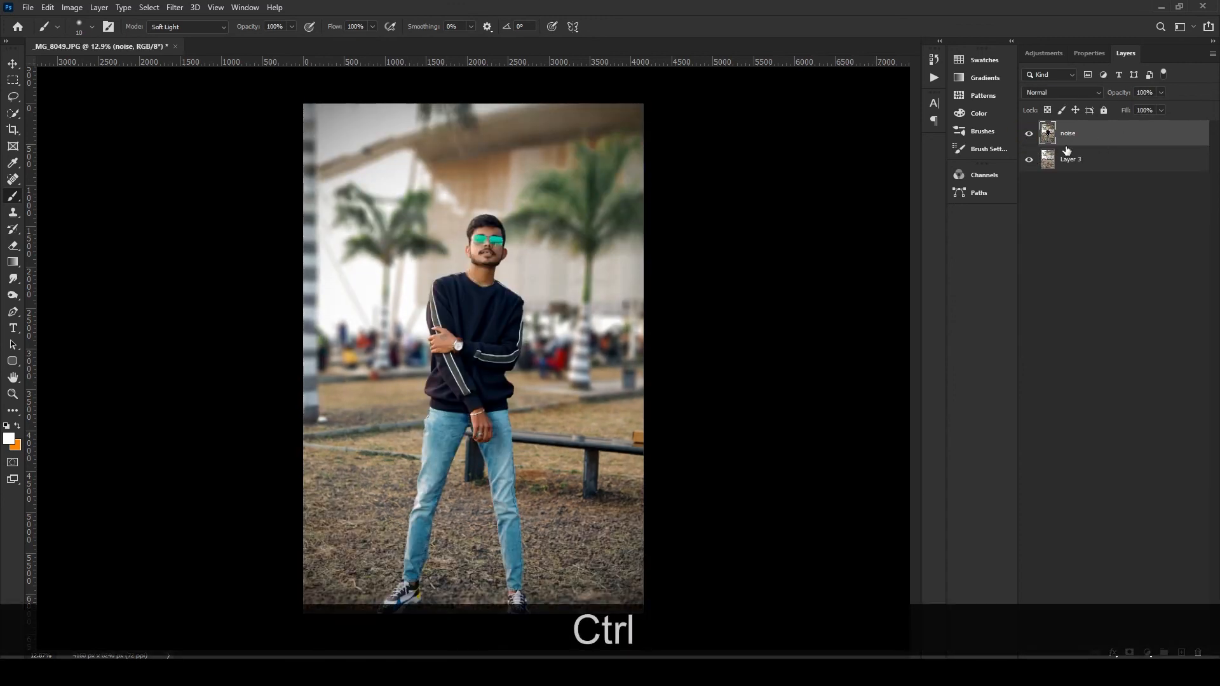
click(1029, 133)
click(1031, 134)
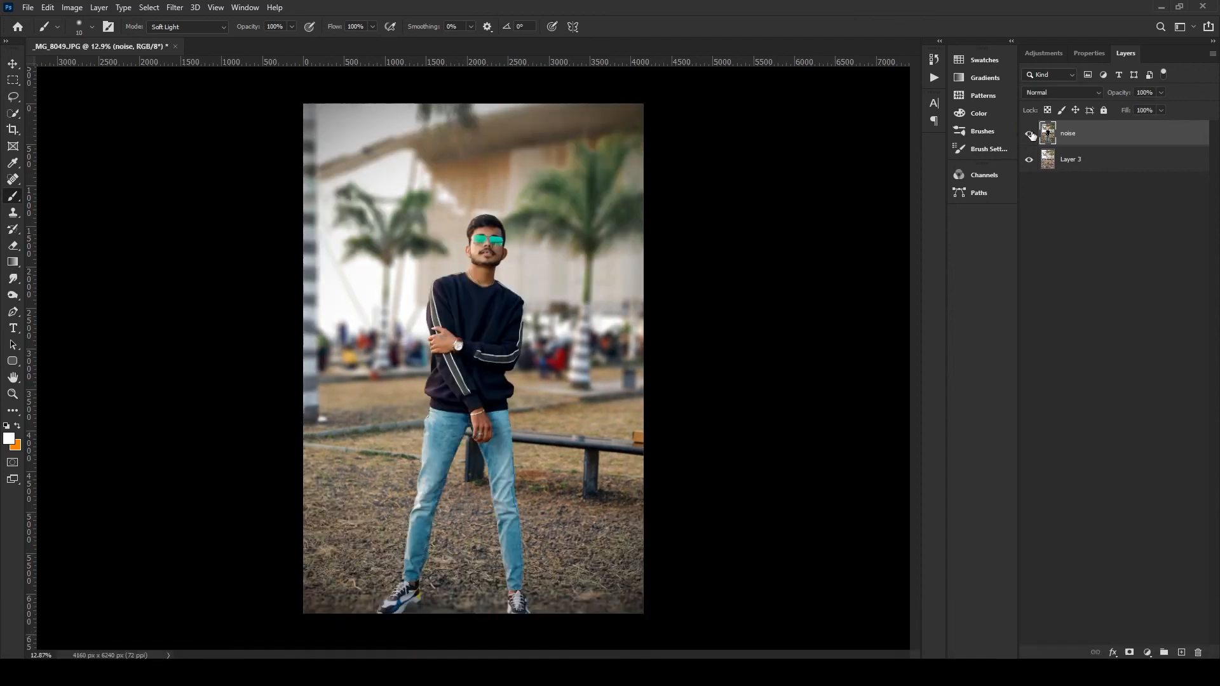
scroll(497, 206, up, 12)
scroll(499, 214, down, 12)
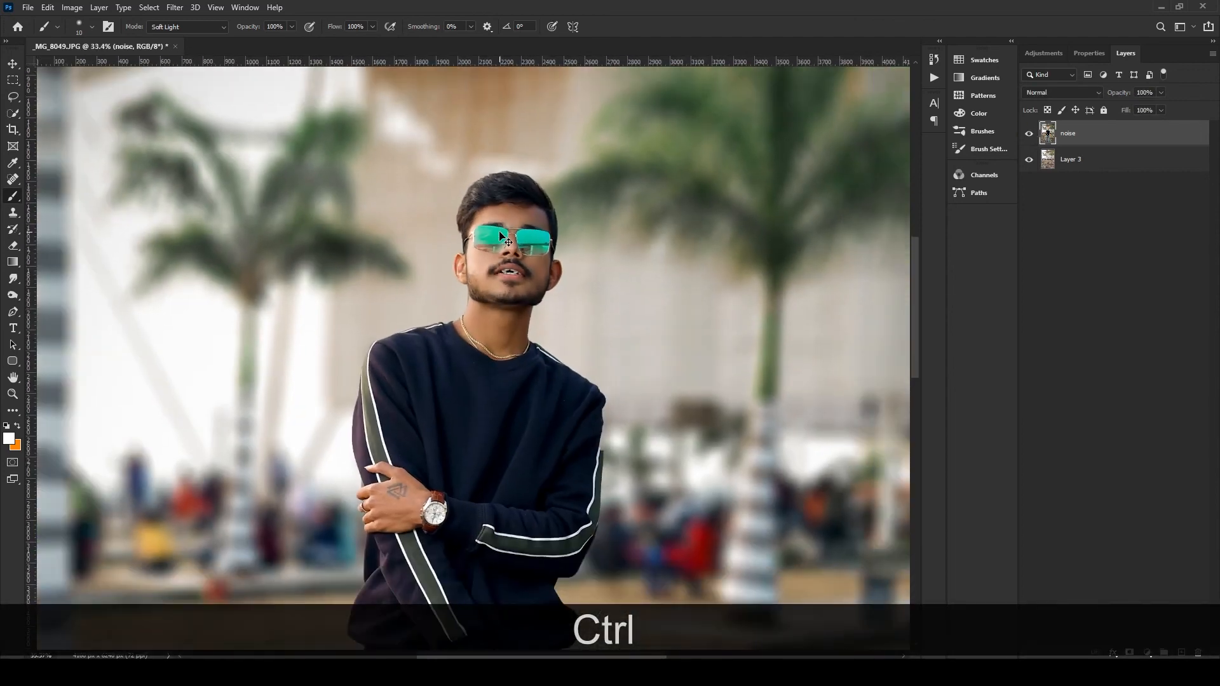
scroll(508, 248, down, 2)
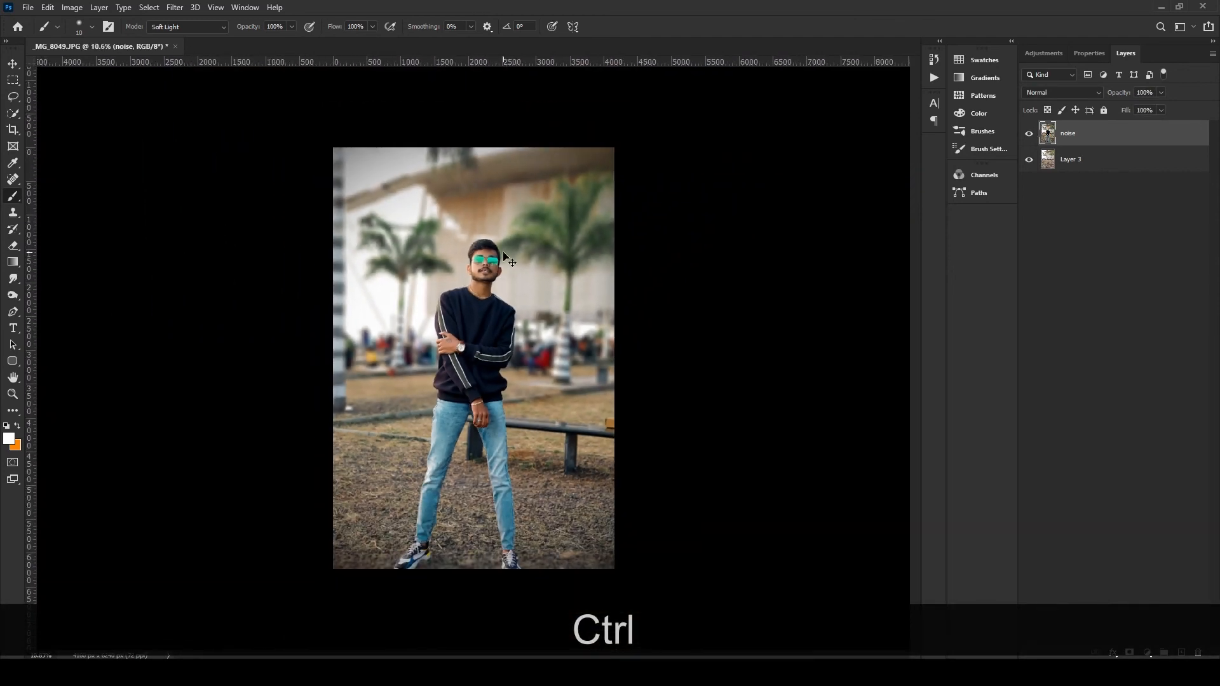
scroll(499, 253, up, 1)
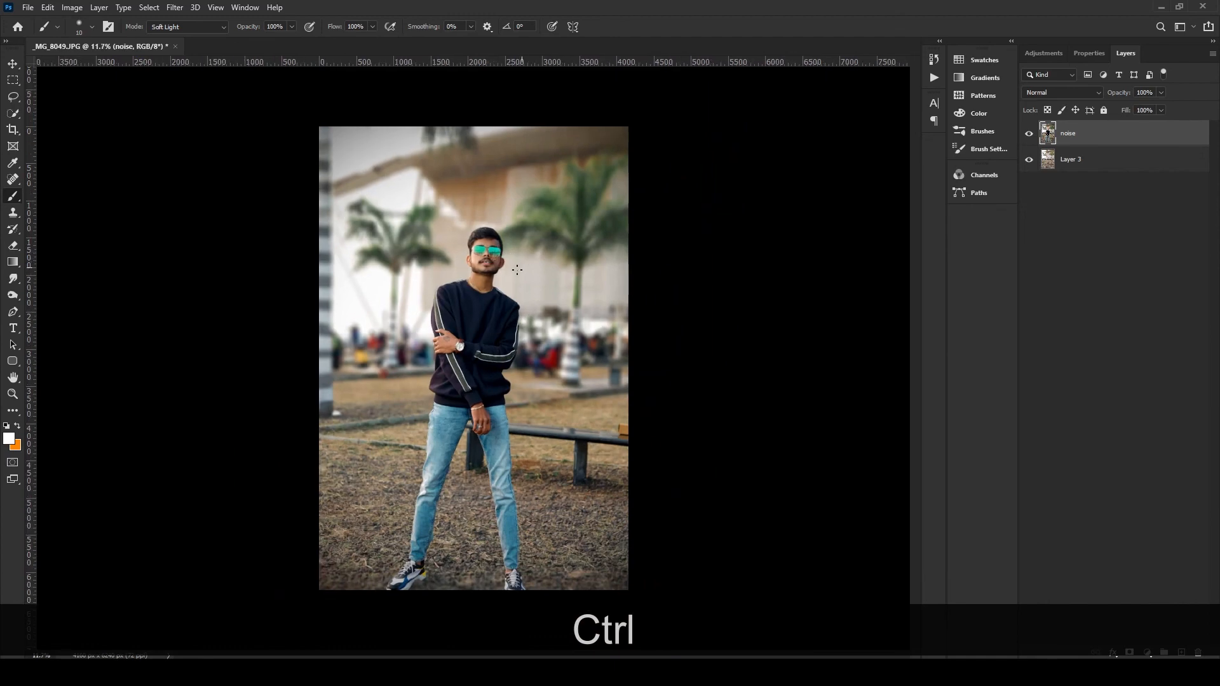